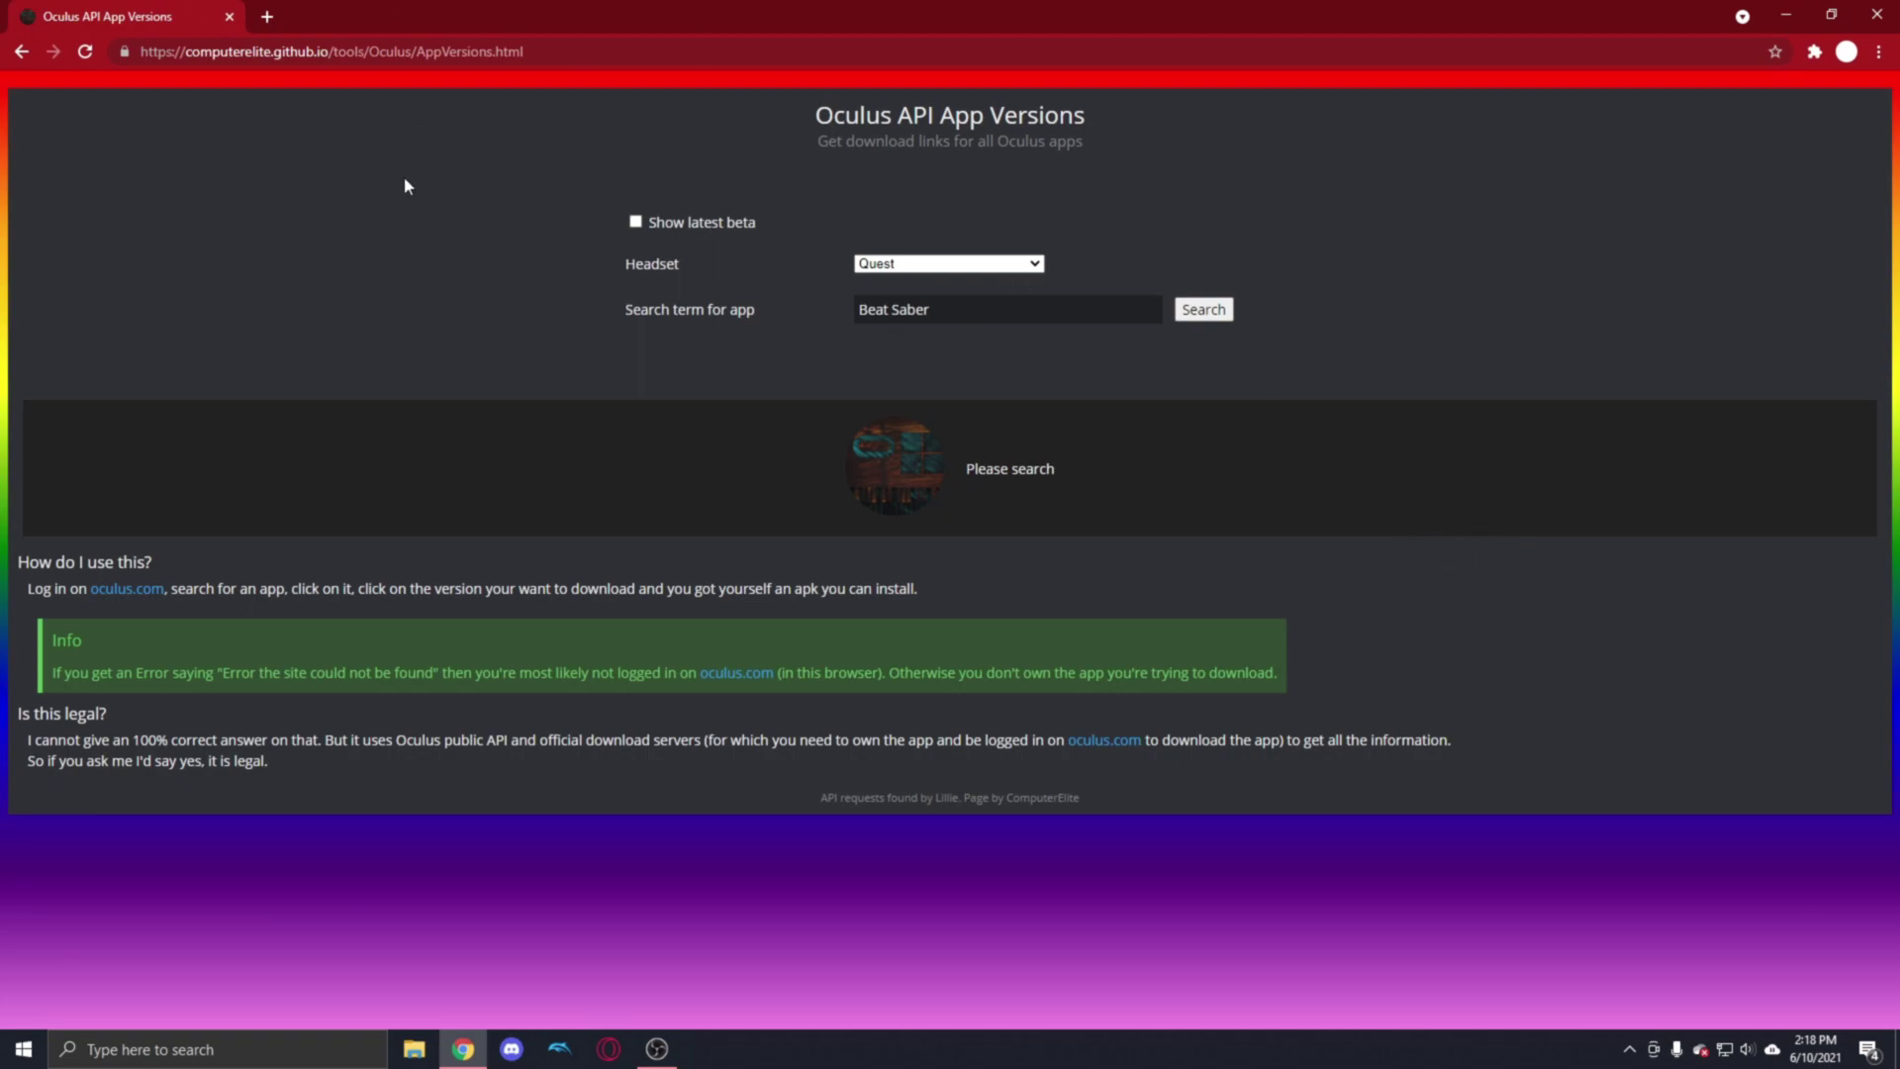
Step: Confirm Quest as the headset and 'Beat Saber' as the search term
{"action": "left_click", "coordinate": [996, 264]}
{"action": "left_click", "coordinate": [937, 278]}
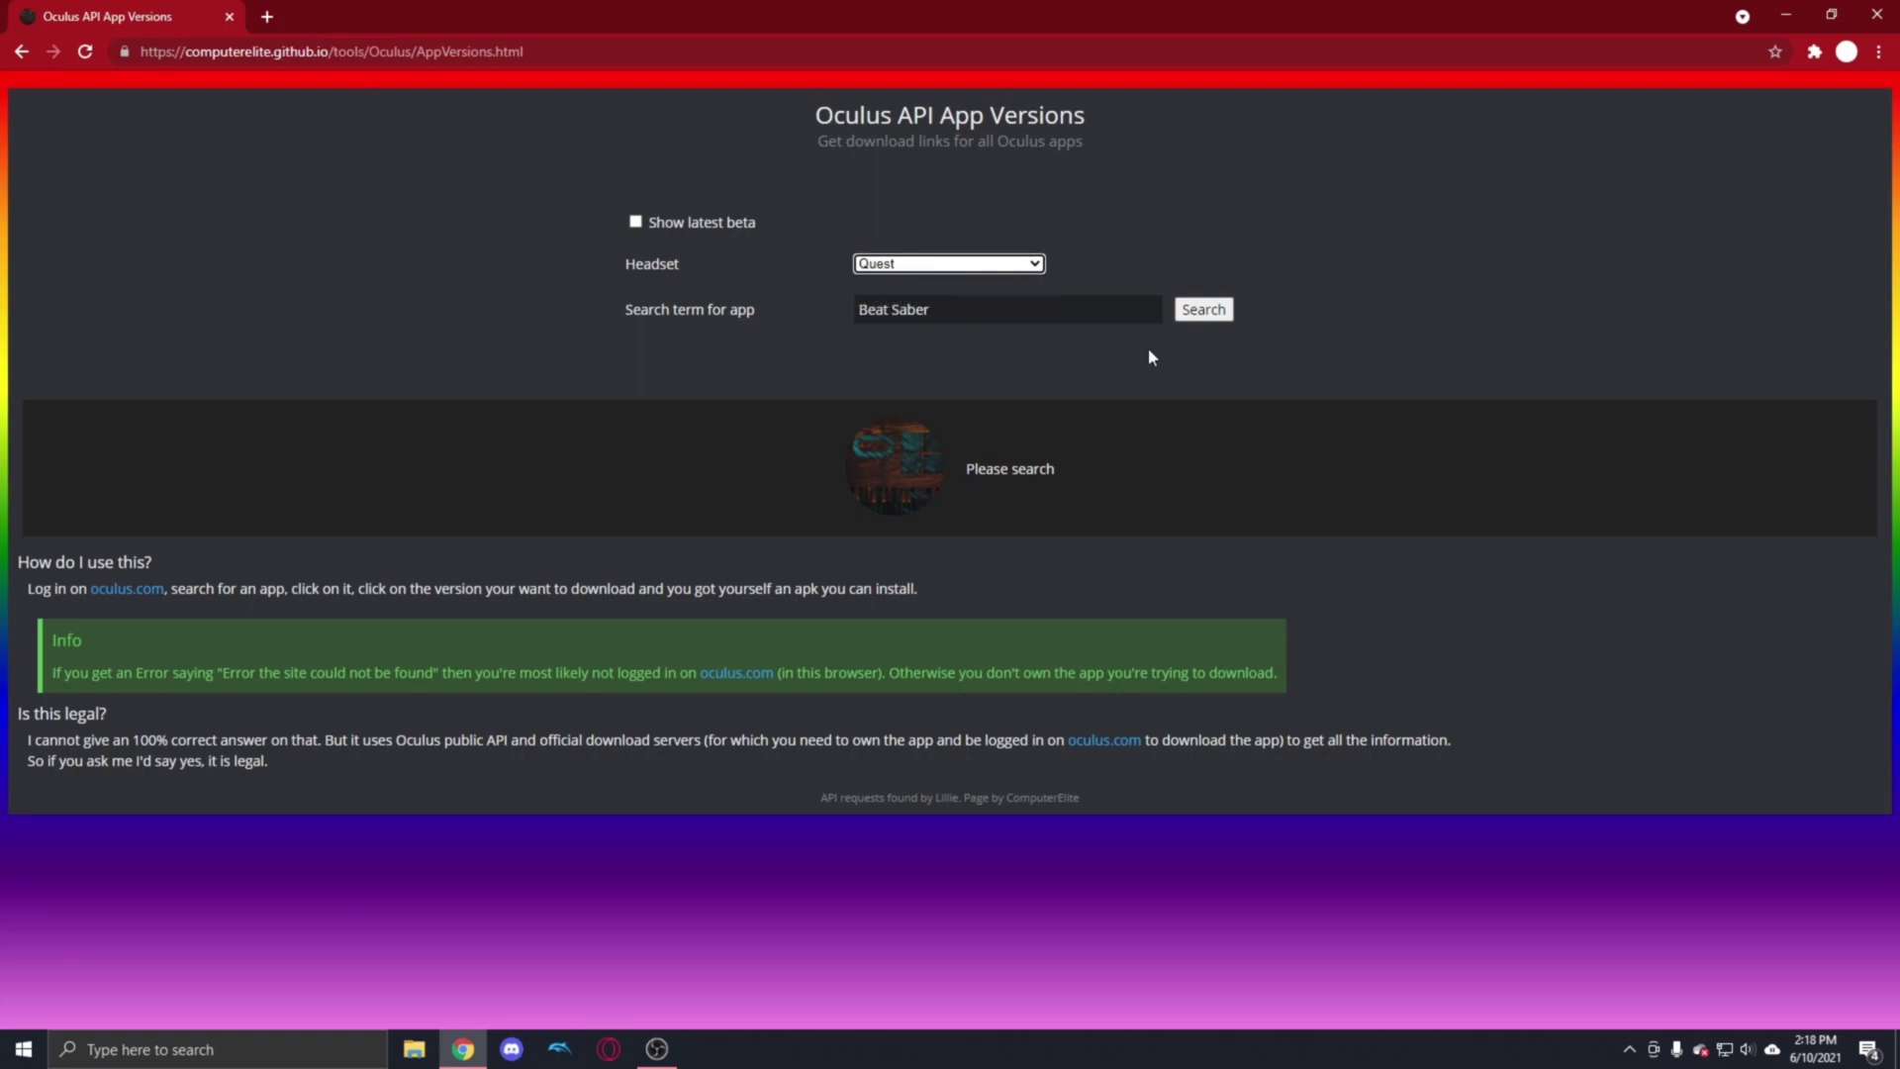
{"action": "left_click", "coordinate": [1017, 323]}
{"action": "key", "text": "ctrl+a"}
{"action": "left_click", "coordinate": [1061, 401]}
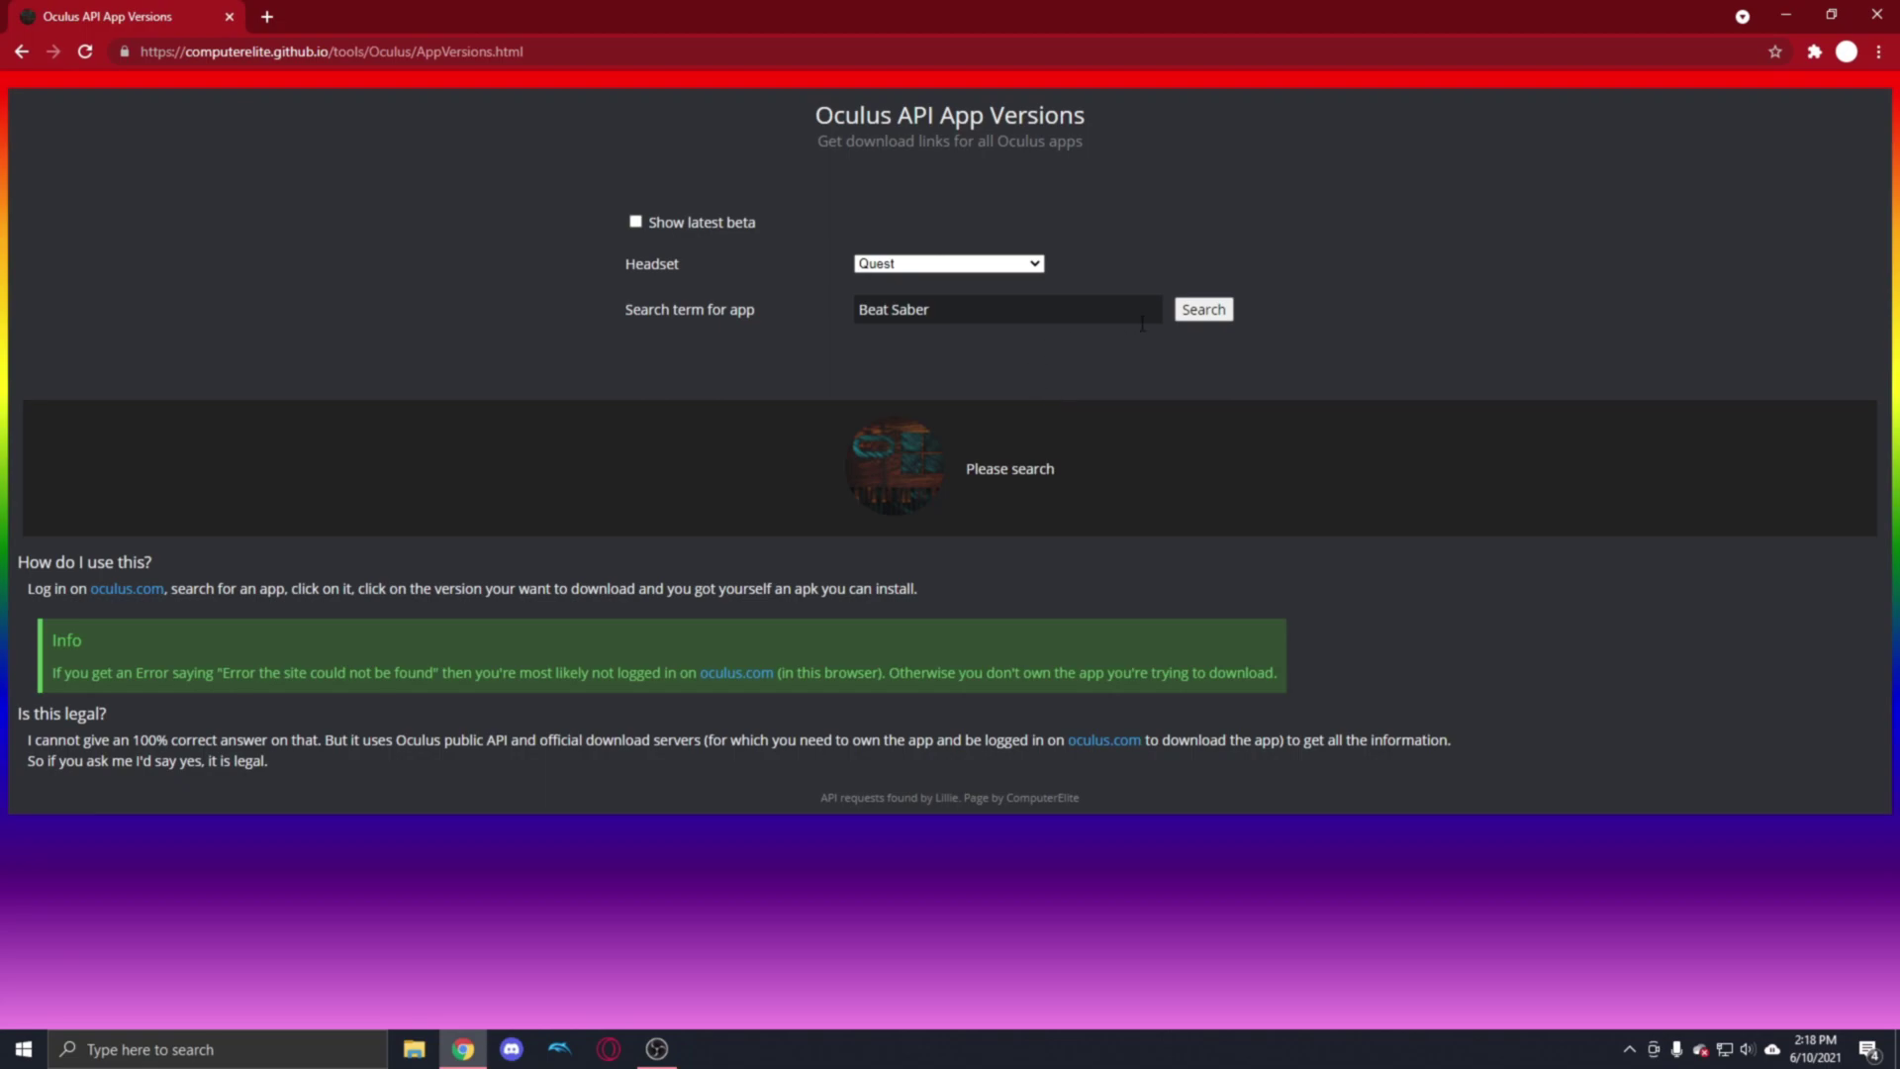
Step: Search for Beat Saber, open its versions list, and bring up the oculus.com link's menu
{"action": "left_click", "coordinate": [1216, 313]}
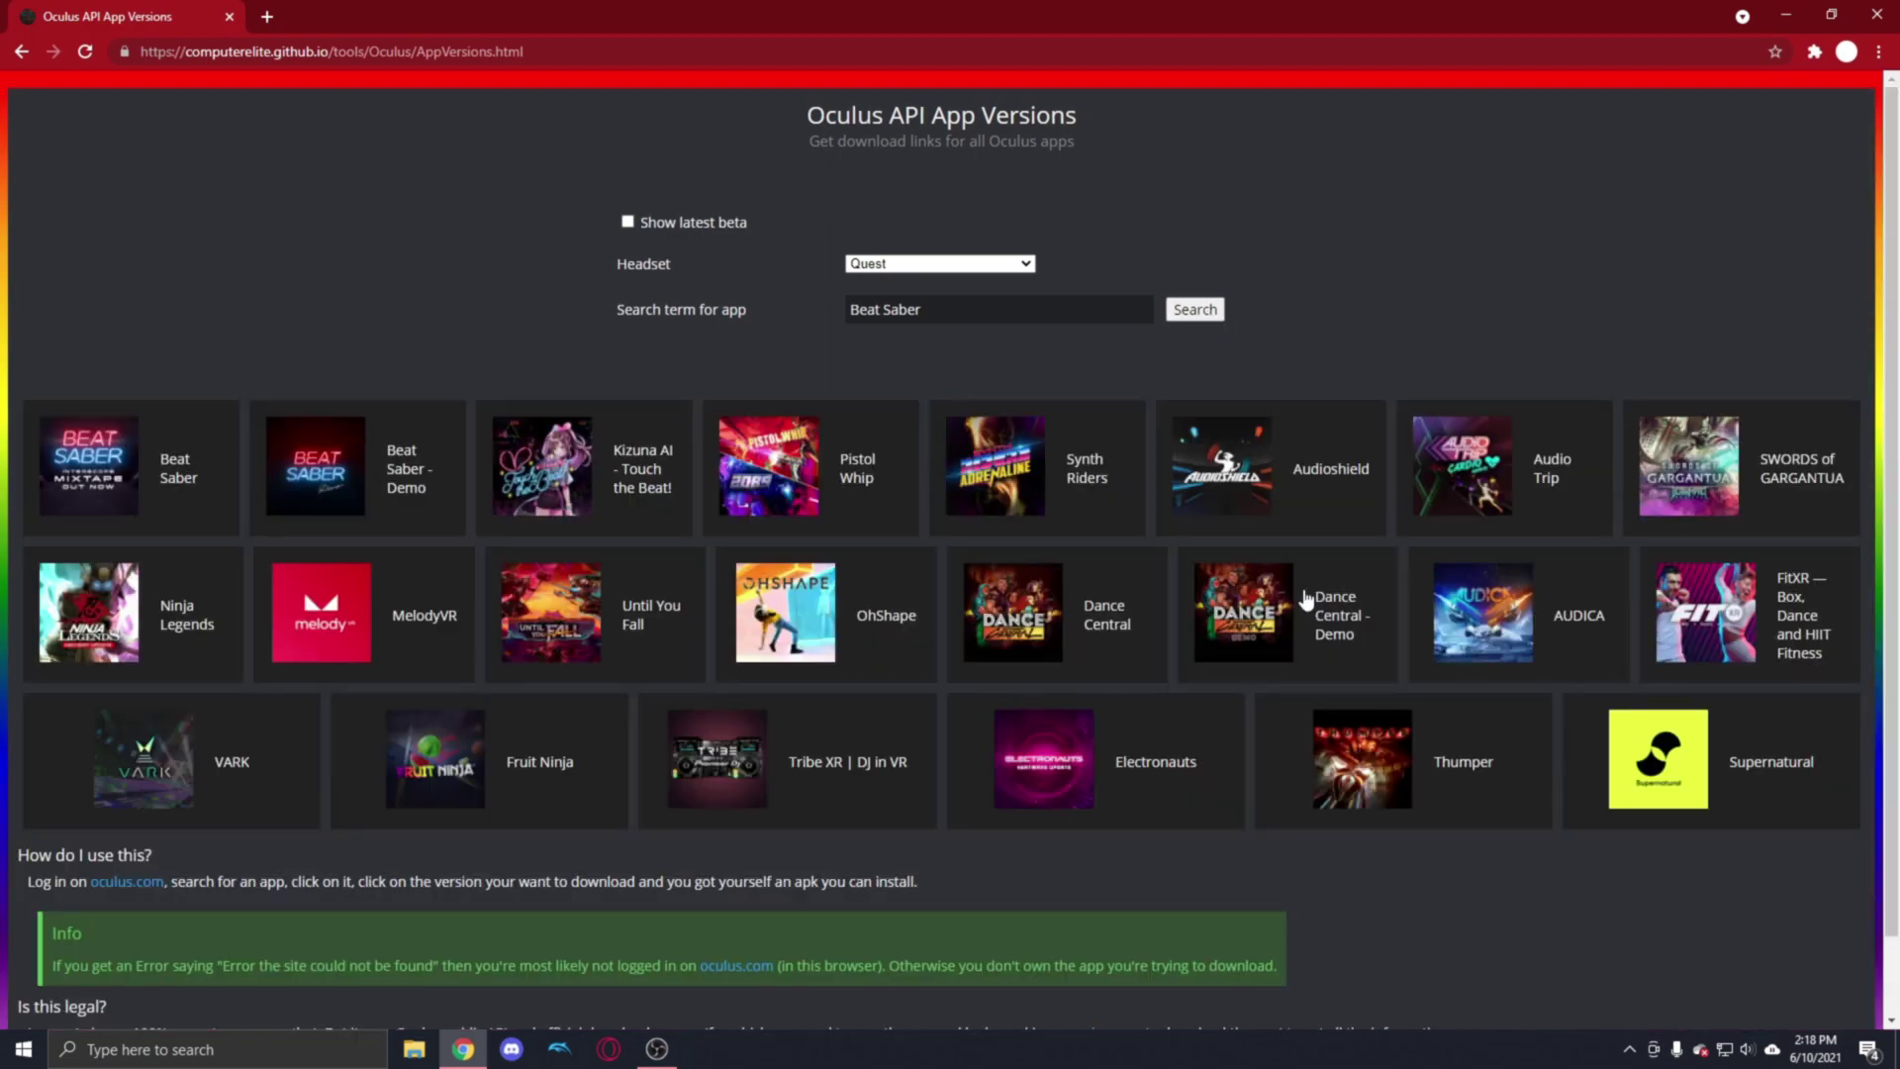
{"action": "left_click", "coordinate": [148, 449]}
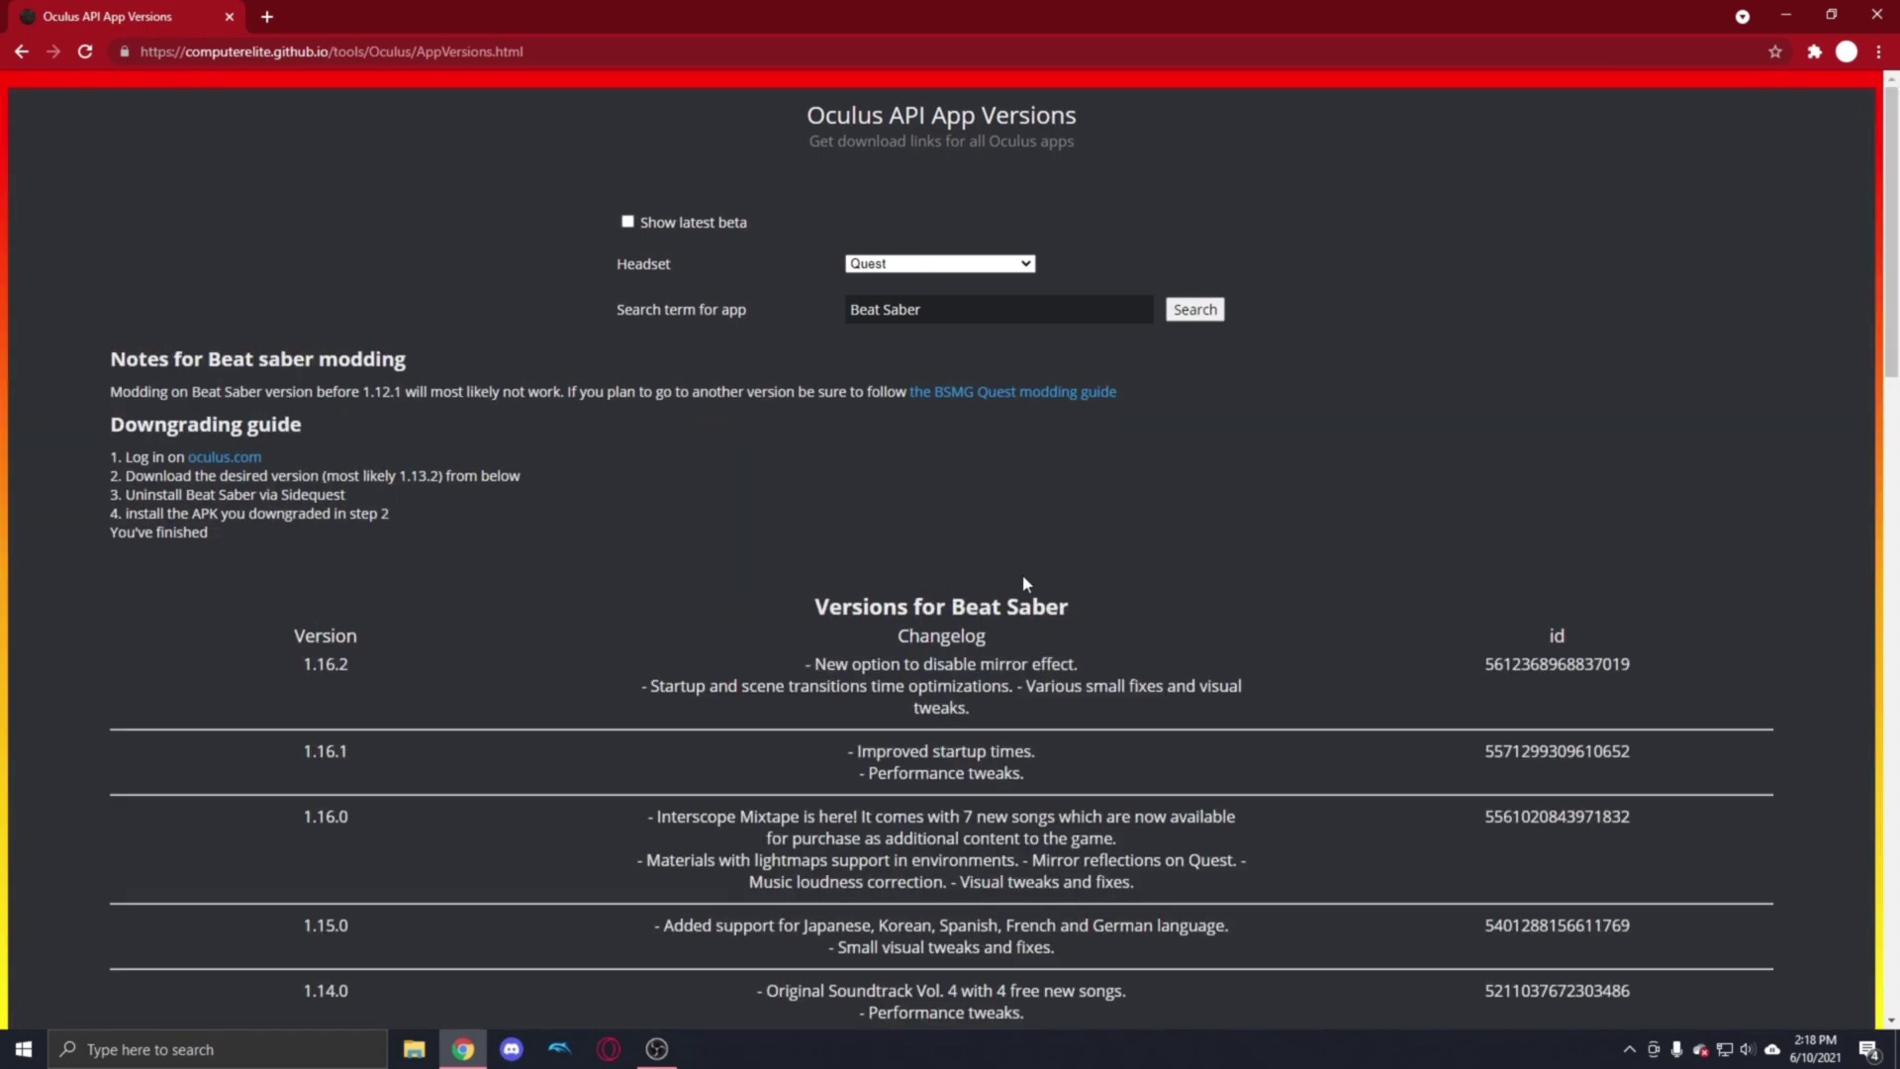
{"action": "scroll", "coordinate": [849, 972], "scroll_direction": "down", "scroll_amount": 5}
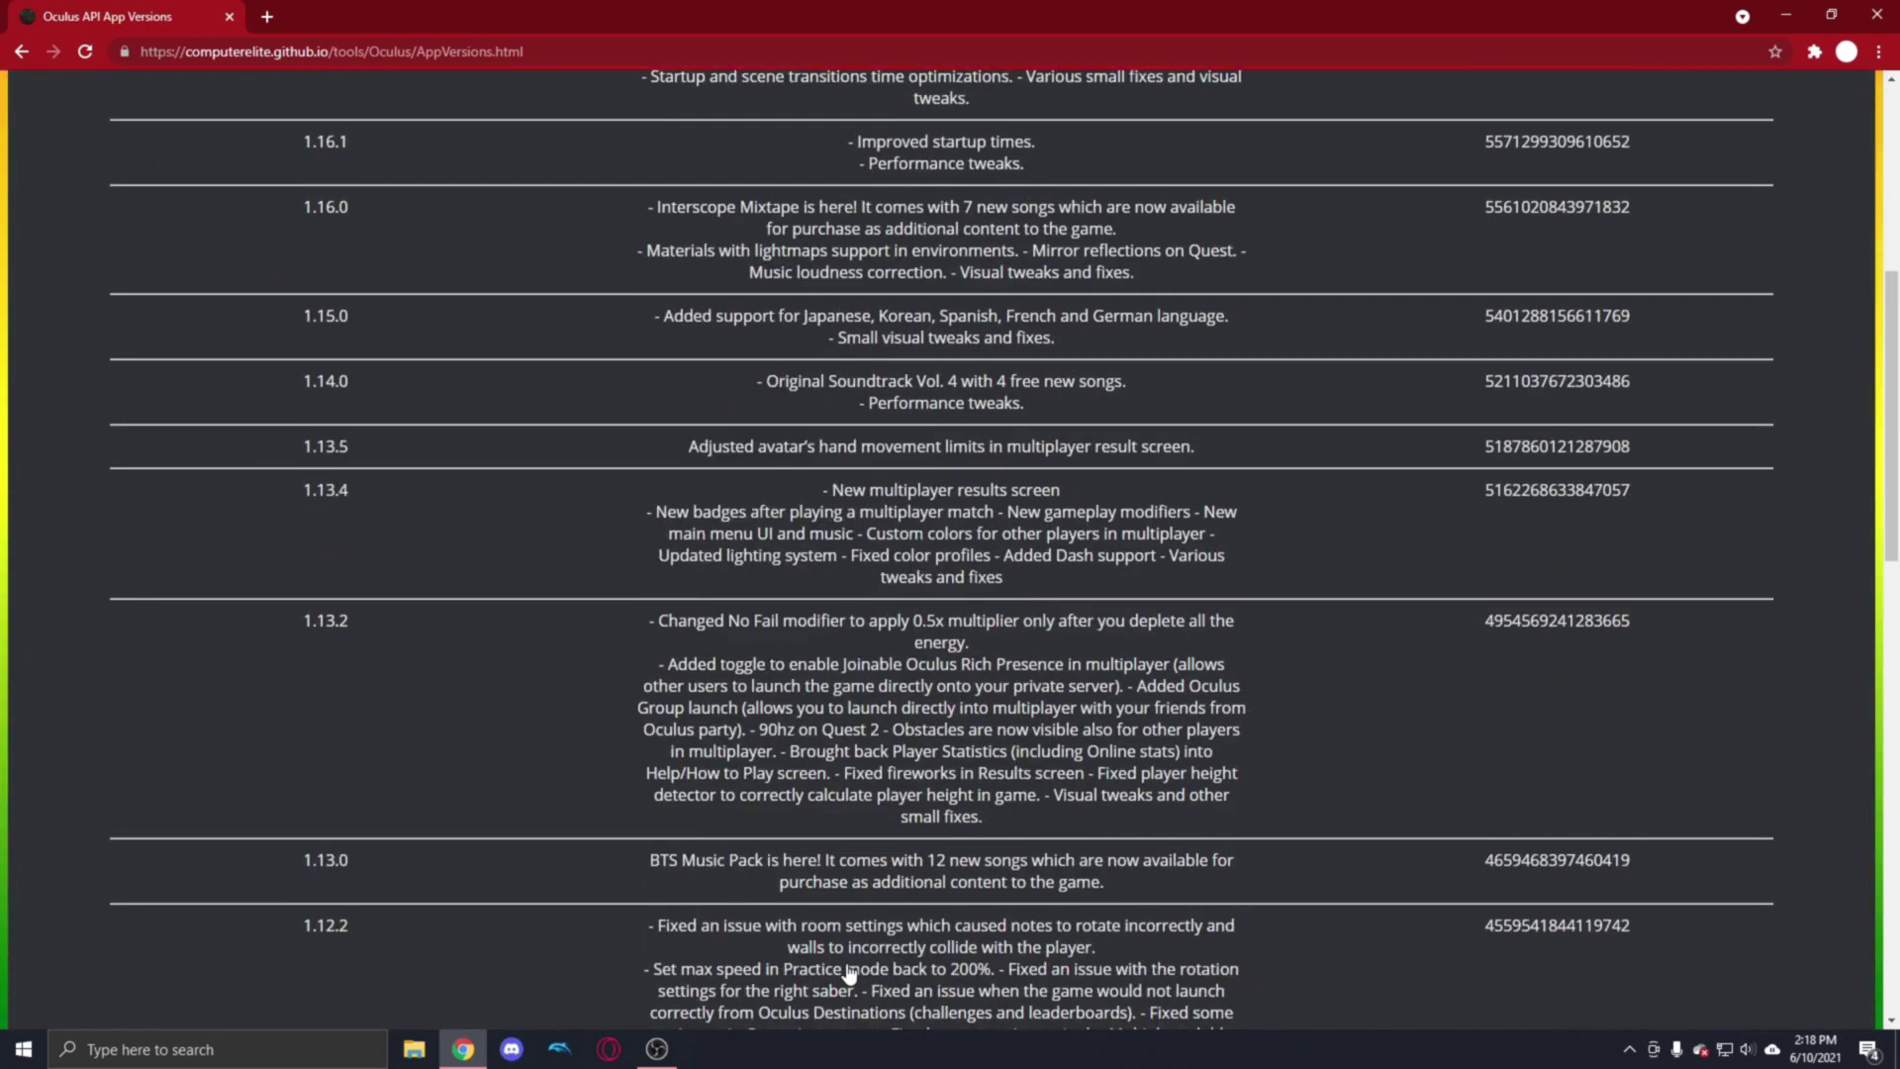
{"action": "scroll", "coordinate": [849, 973], "scroll_direction": "down", "scroll_amount": 2}
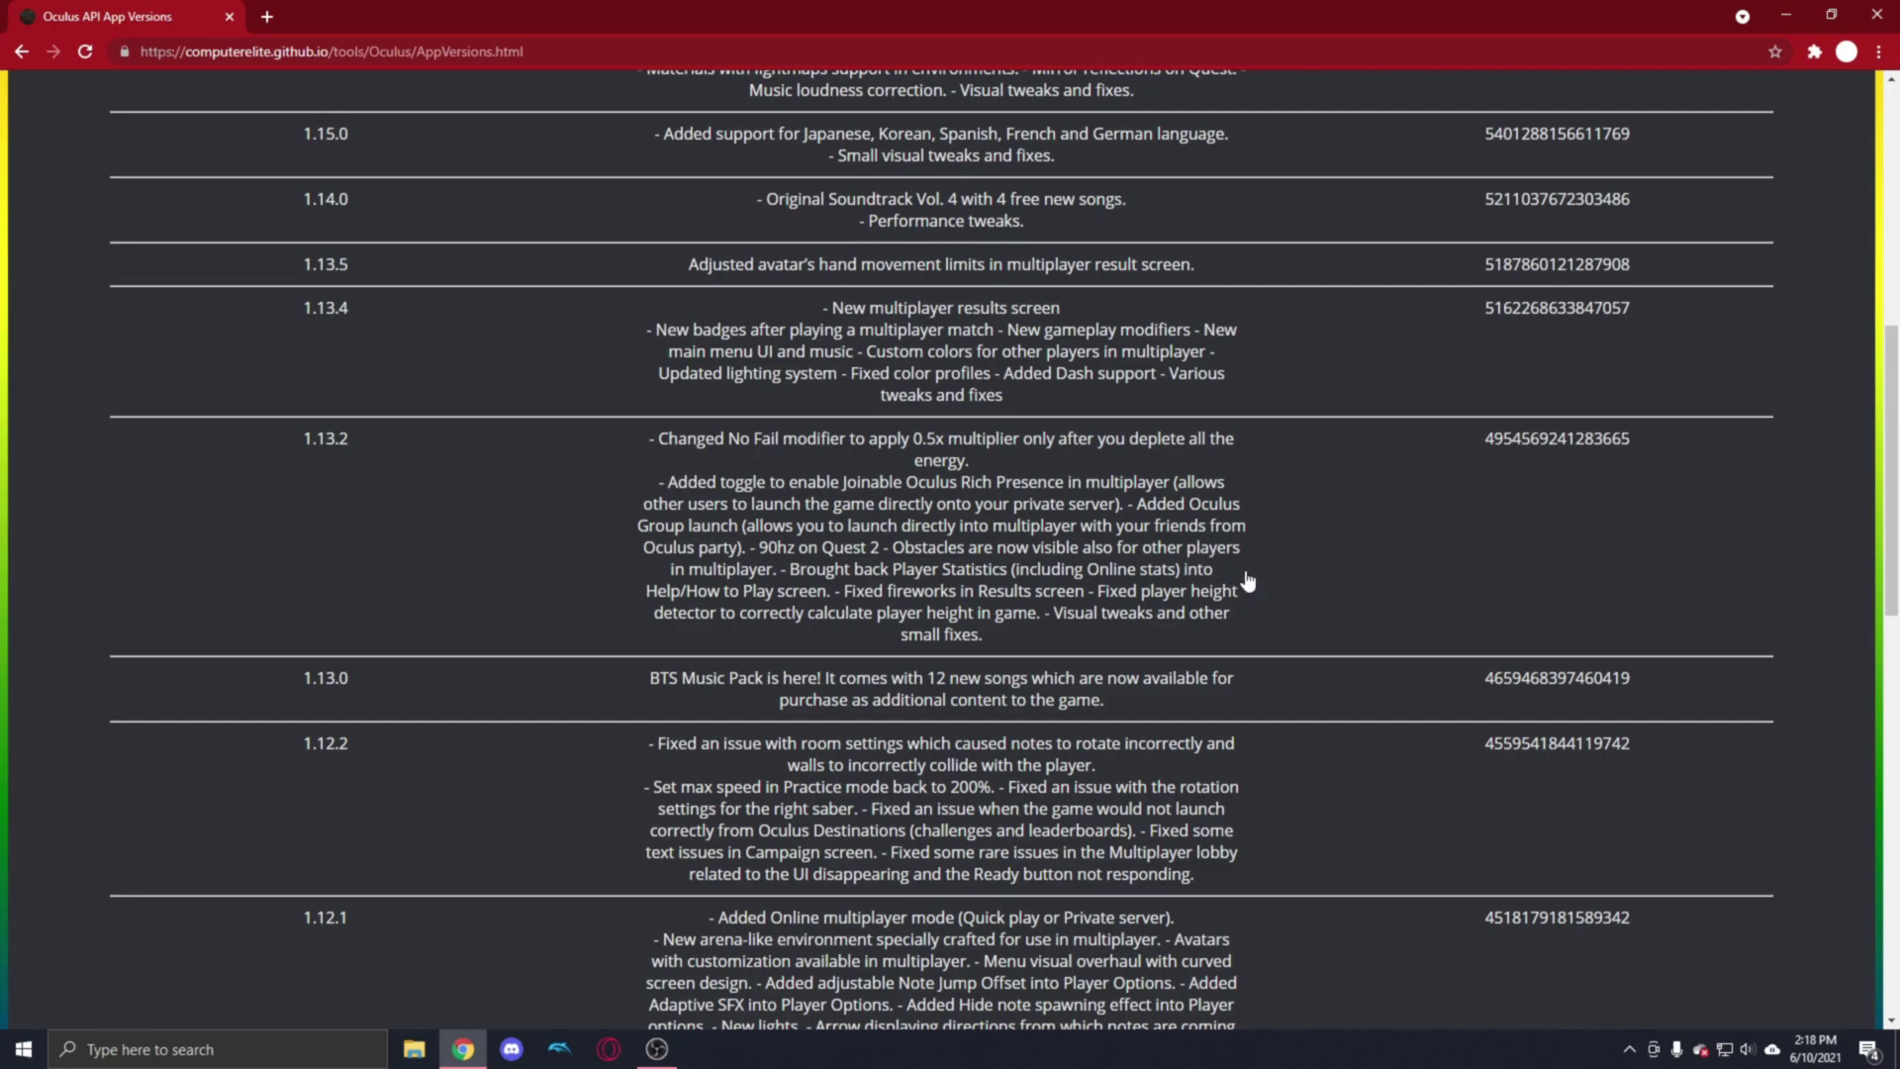
{"action": "scroll", "coordinate": [1246, 580], "scroll_direction": "up", "scroll_amount": 4}
{"action": "scroll", "coordinate": [1328, 807], "scroll_direction": "up", "scroll_amount": 3}
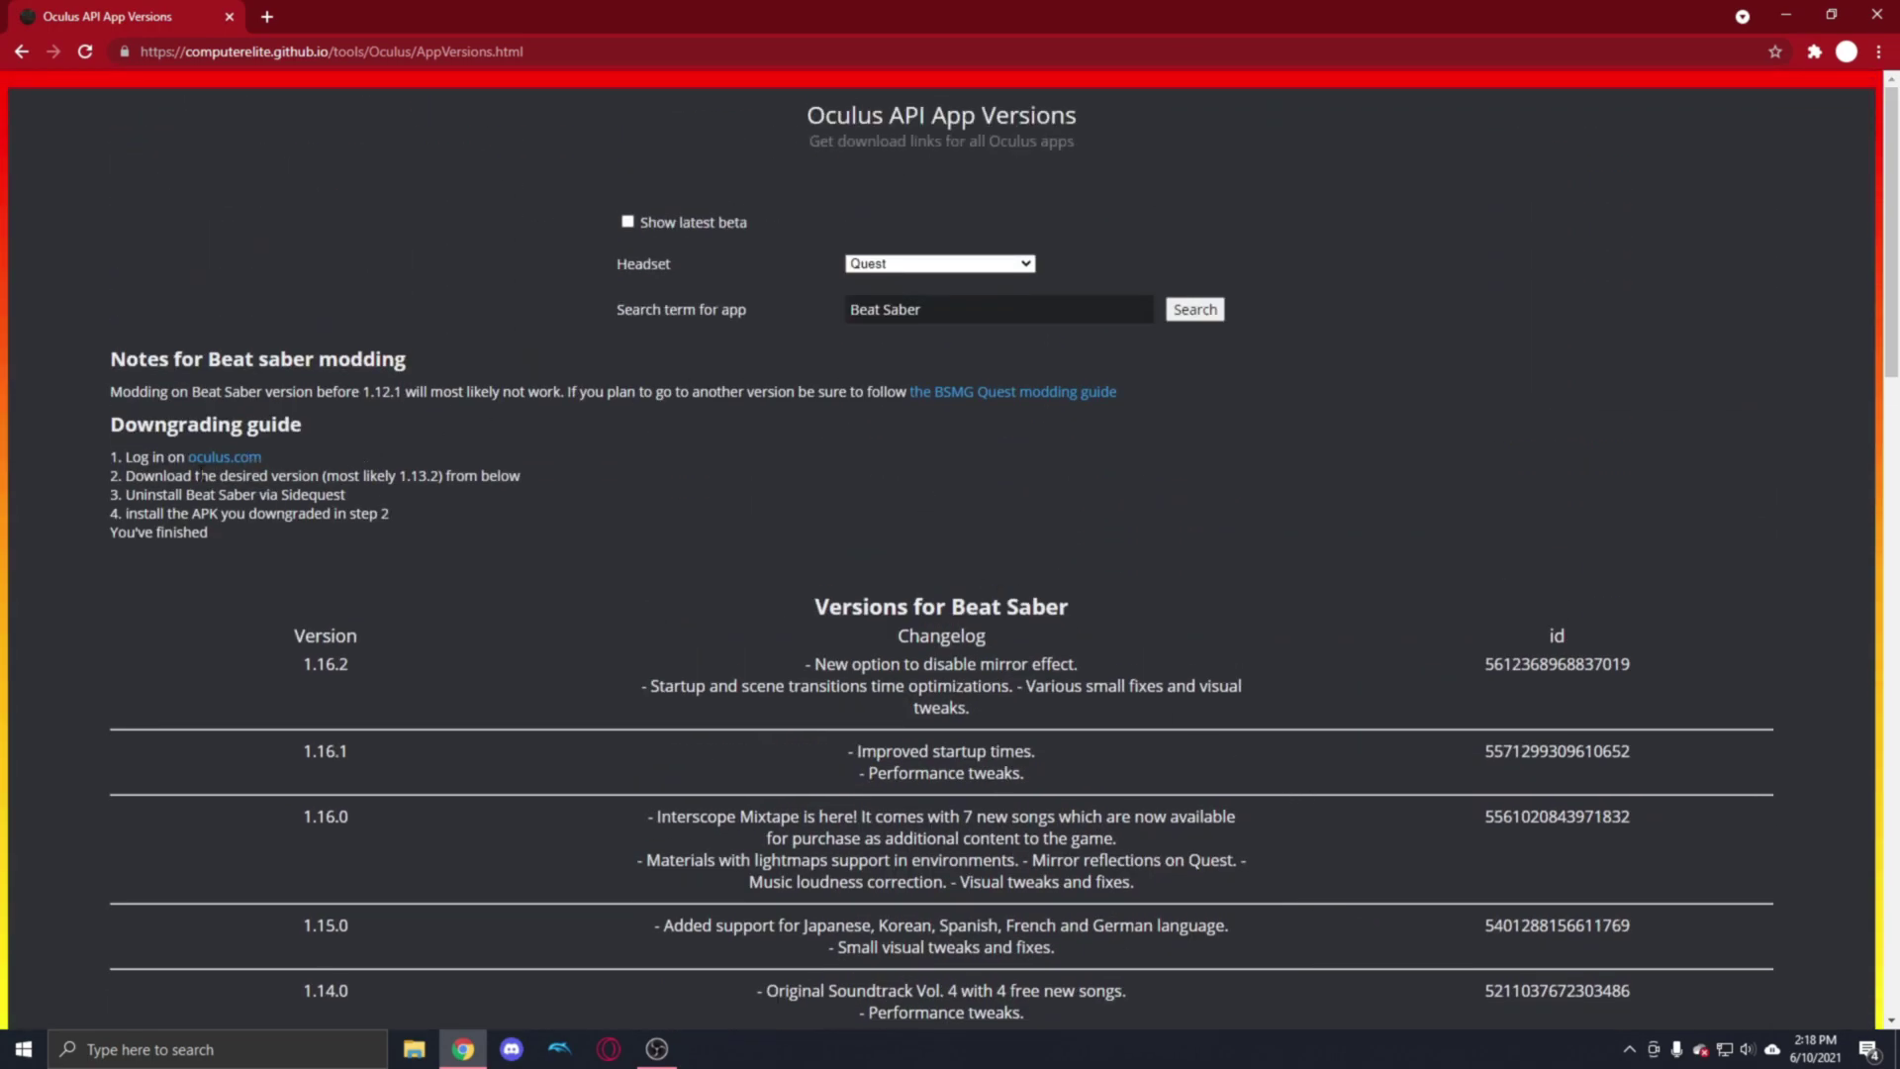
{"action": "right_click", "coordinate": [265, 461]}
Step: Open oculus.com in a new tab, sign in, then return to the Beat Saber versions tab
{"action": "left_click", "coordinate": [295, 479]}
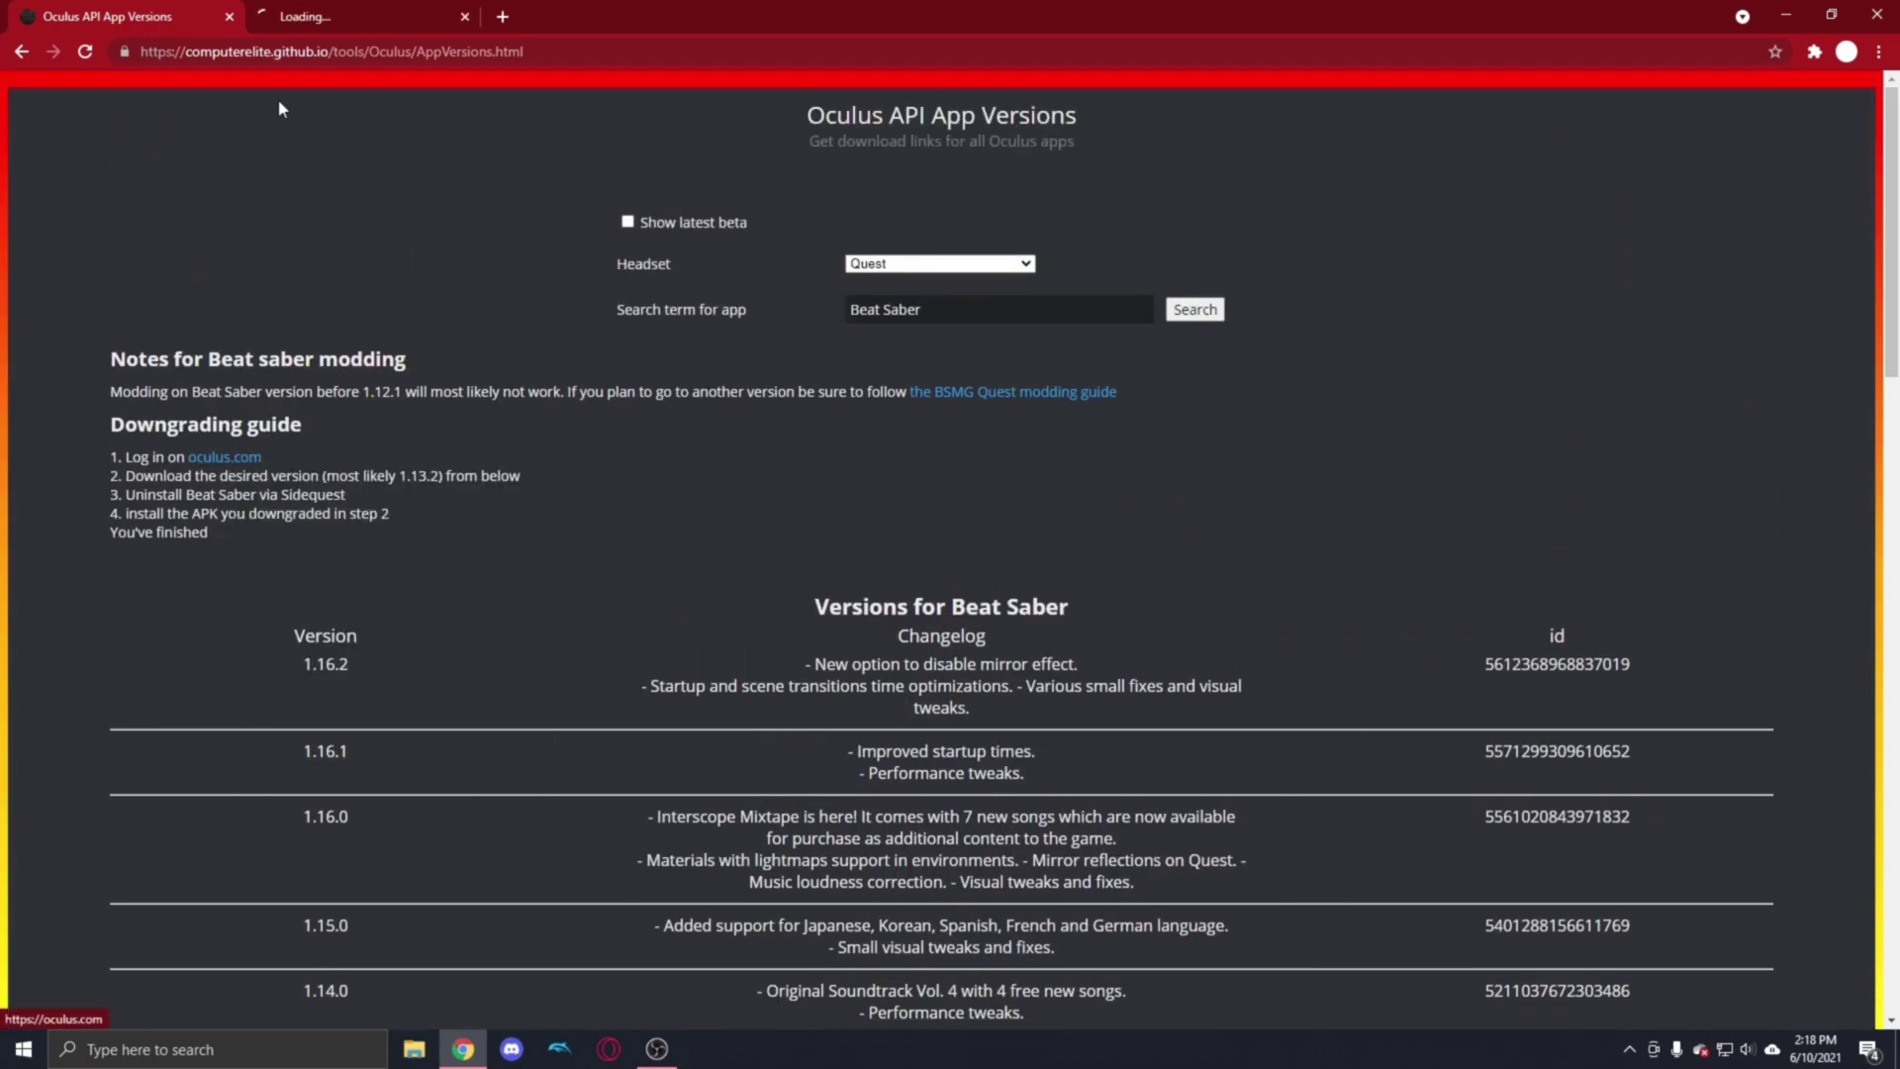
{"action": "left_click", "coordinate": [389, 15]}
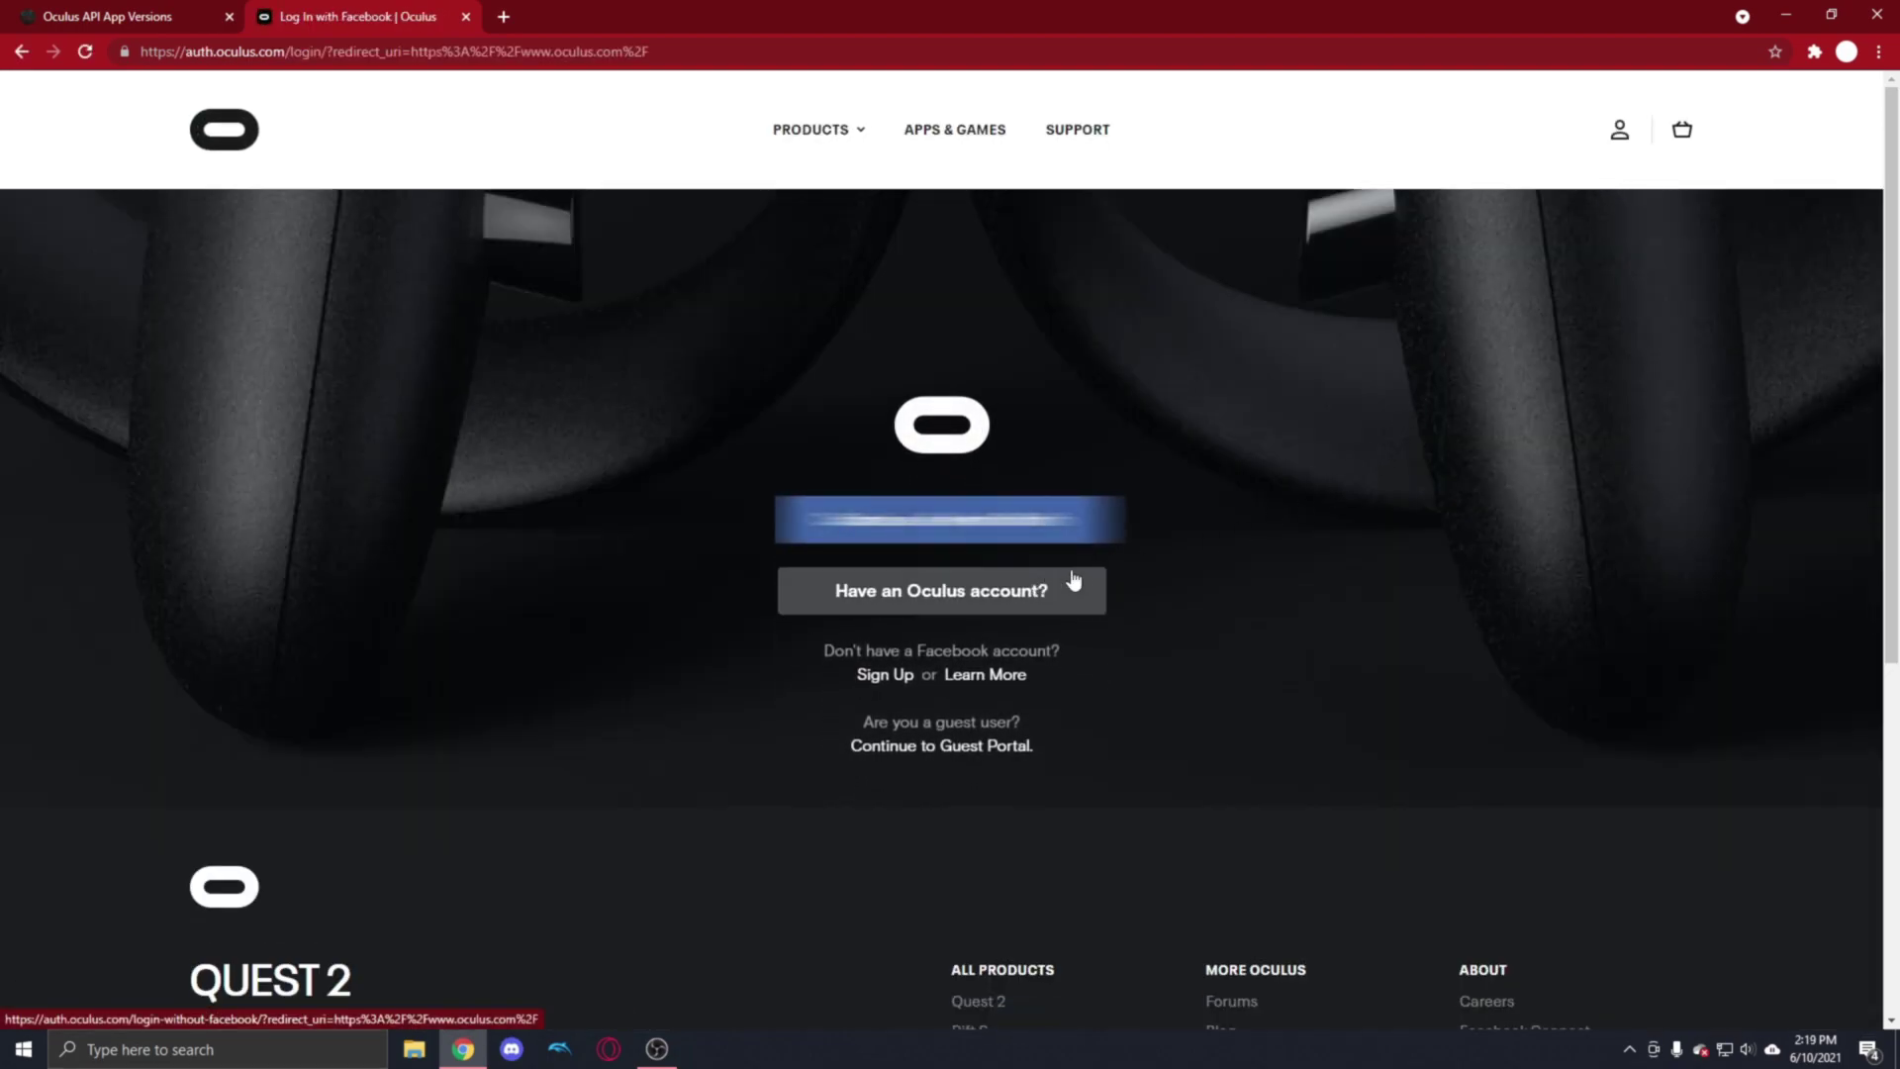
{"action": "left_click", "coordinate": [1096, 507]}
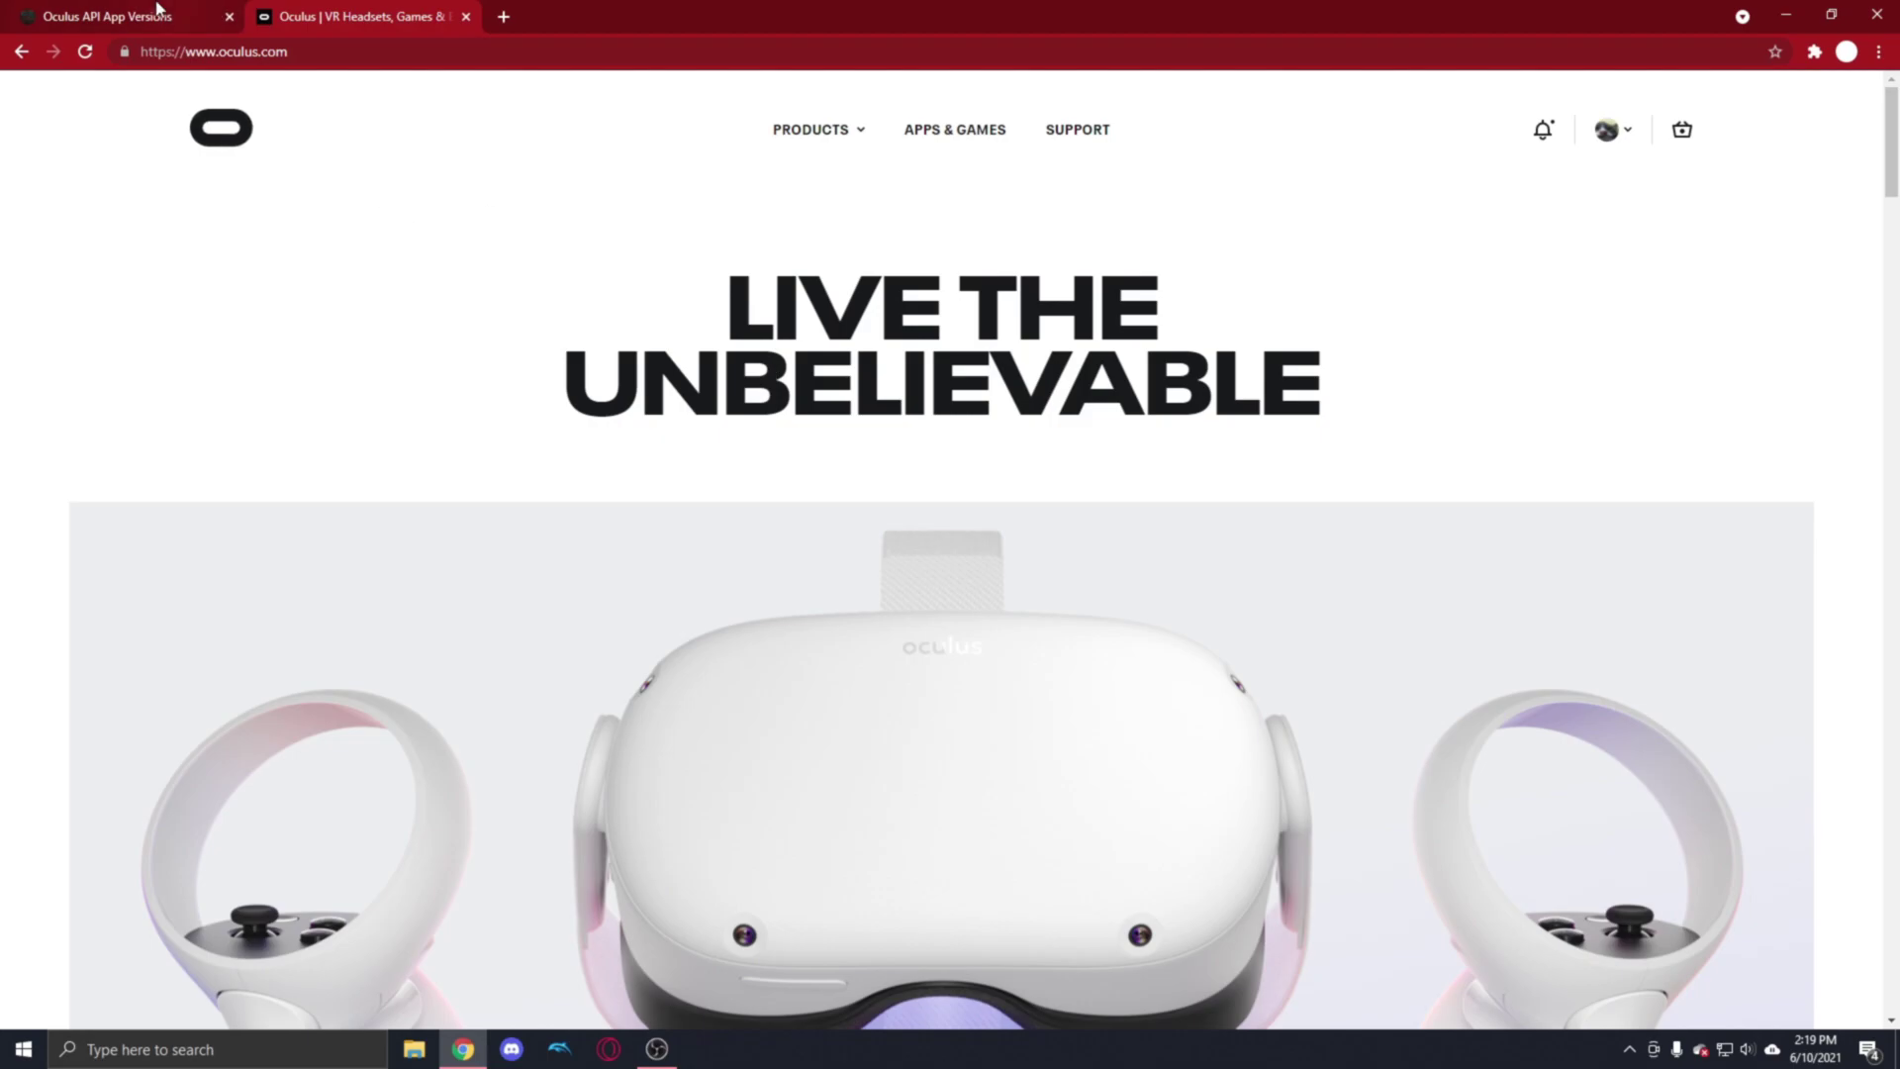
{"action": "key", "text": "ctrl+1"}
{"action": "scroll", "coordinate": [1098, 604], "scroll_direction": "down", "scroll_amount": 3}
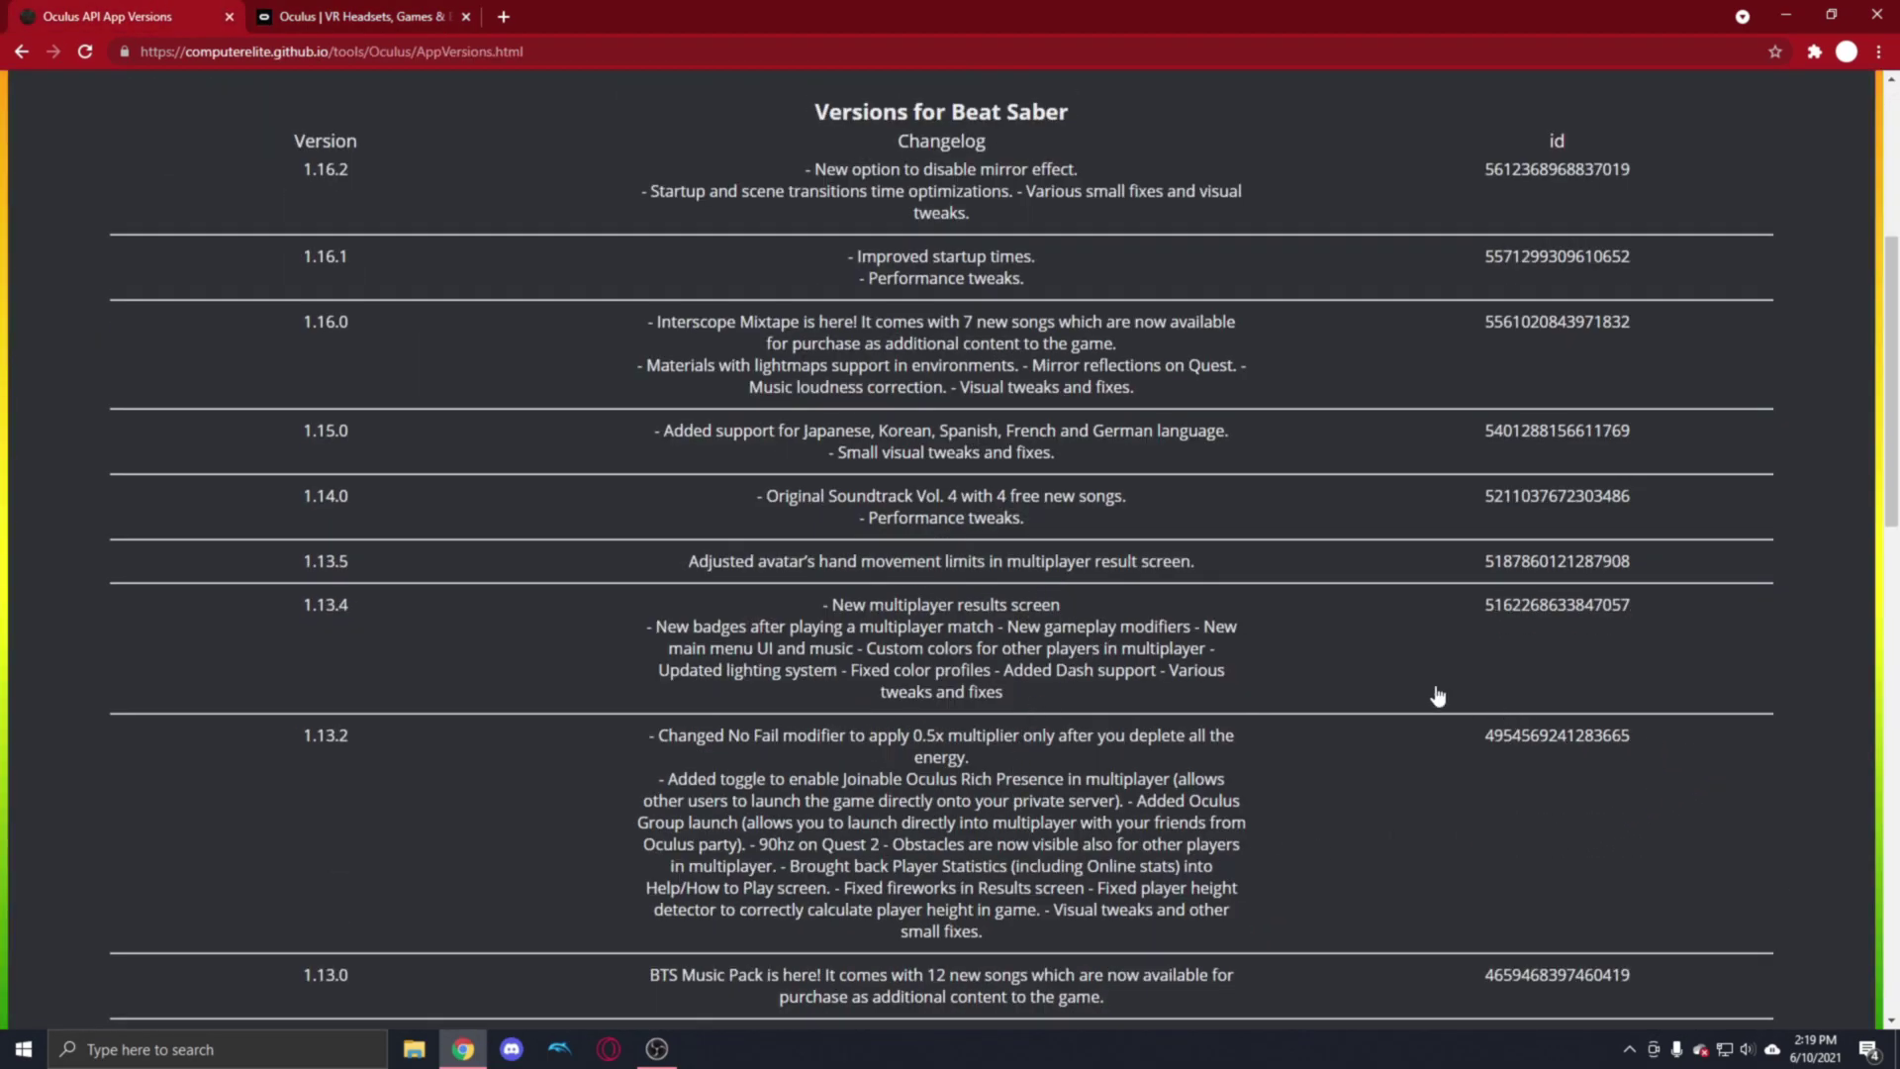
{"action": "scroll", "coordinate": [966, 550], "scroll_direction": "down", "scroll_amount": 3}
{"action": "scroll", "coordinate": [941, 594], "scroll_direction": "down", "scroll_amount": 2}
{"action": "scroll", "coordinate": [937, 623], "scroll_direction": "down", "scroll_amount": 4}
{"action": "scroll", "coordinate": [937, 626], "scroll_direction": "up", "scroll_amount": 4}
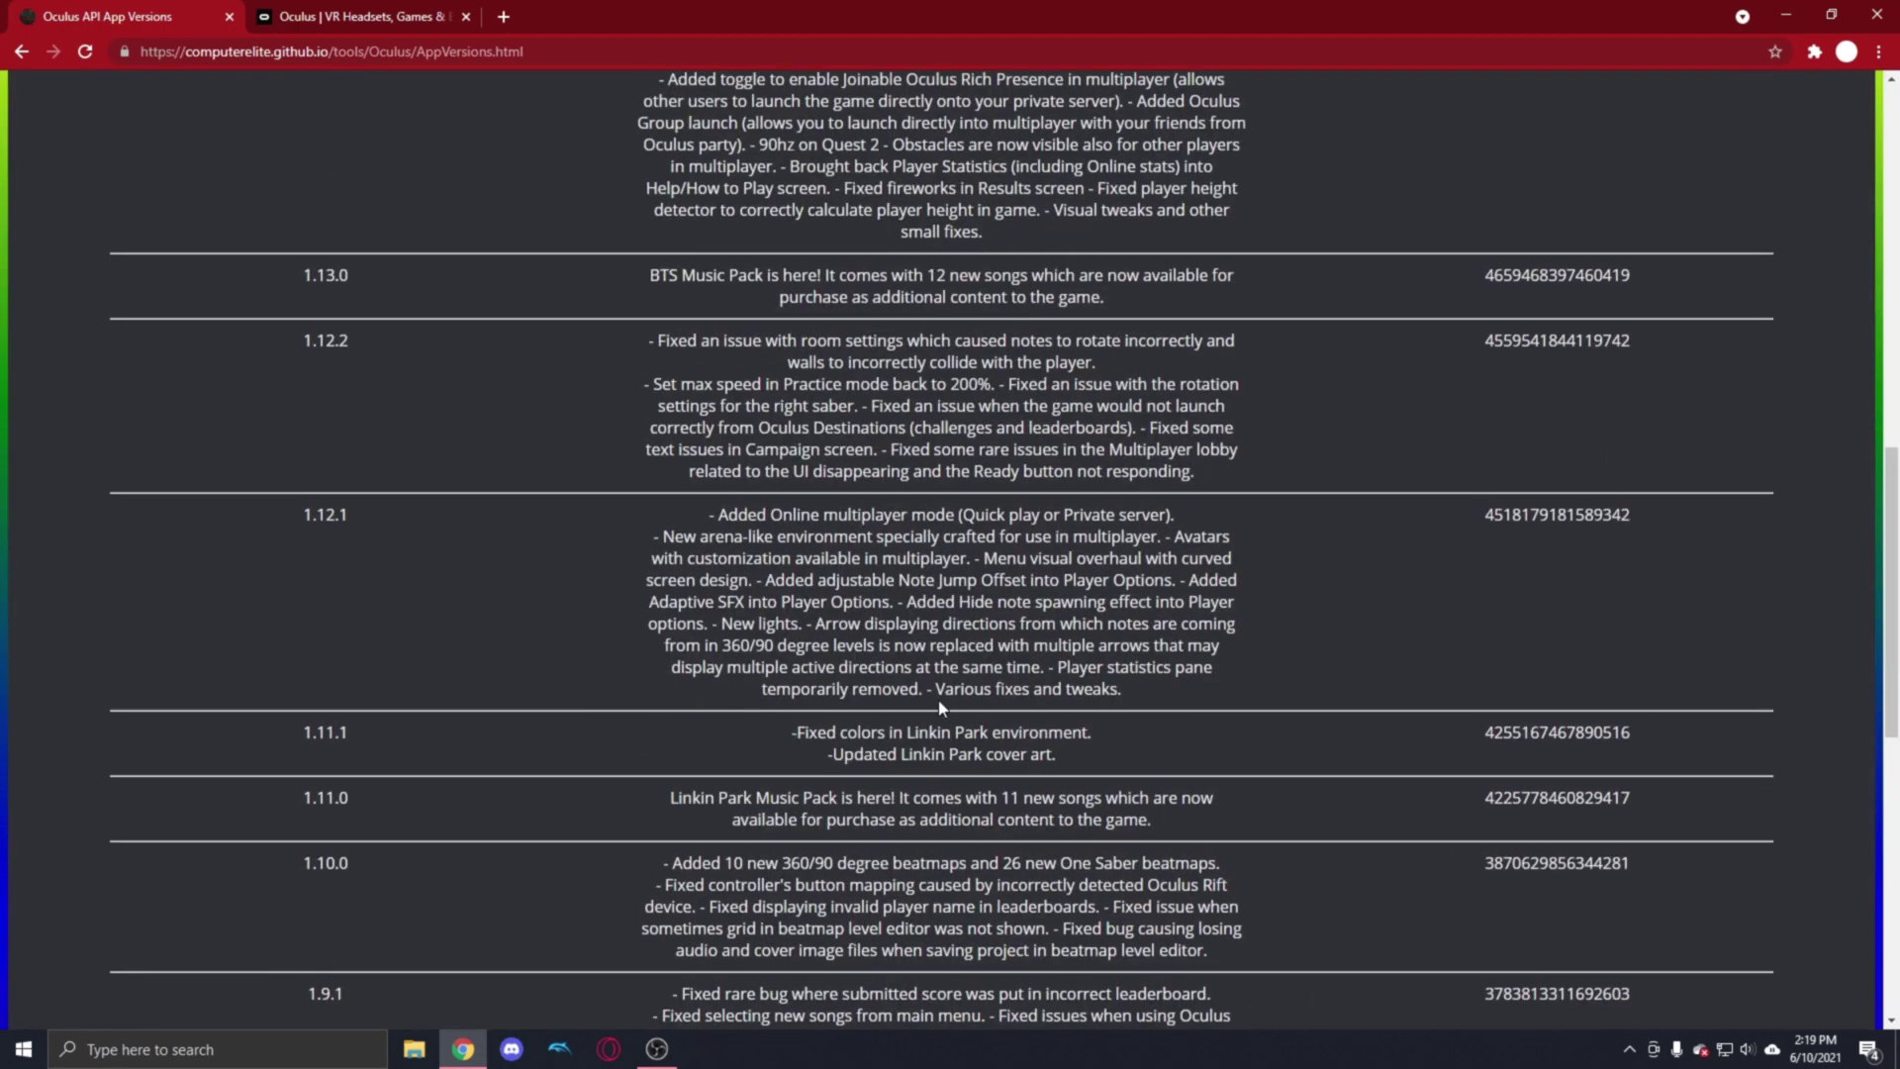
{"action": "scroll", "coordinate": [1056, 606], "scroll_direction": "up", "scroll_amount": 1}
{"action": "scroll", "coordinate": [892, 650], "scroll_direction": "up", "scroll_amount": 2}
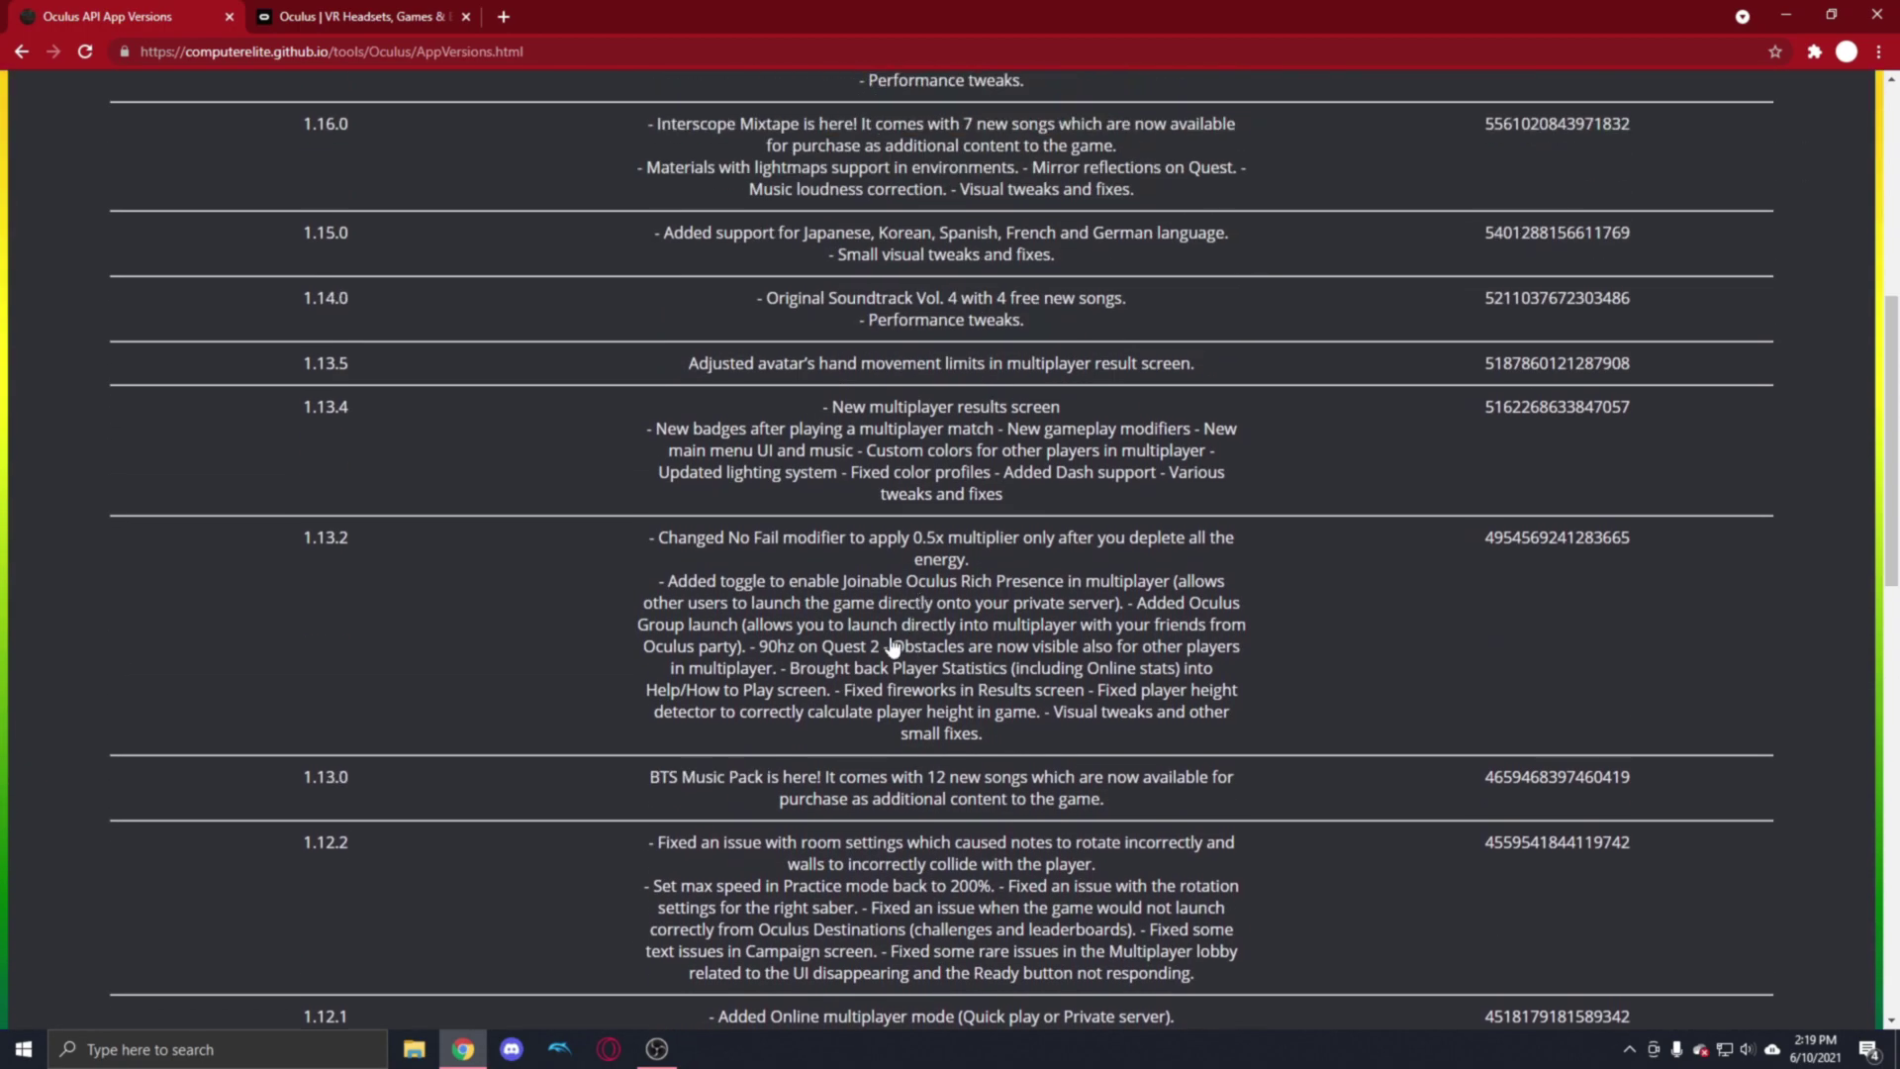
Step: Save Beat Saber 1.13.2 as beat-saber.apk on the Desktop, then close Chrome and minimize OBS
{"action": "left_click", "coordinate": [1071, 630]}
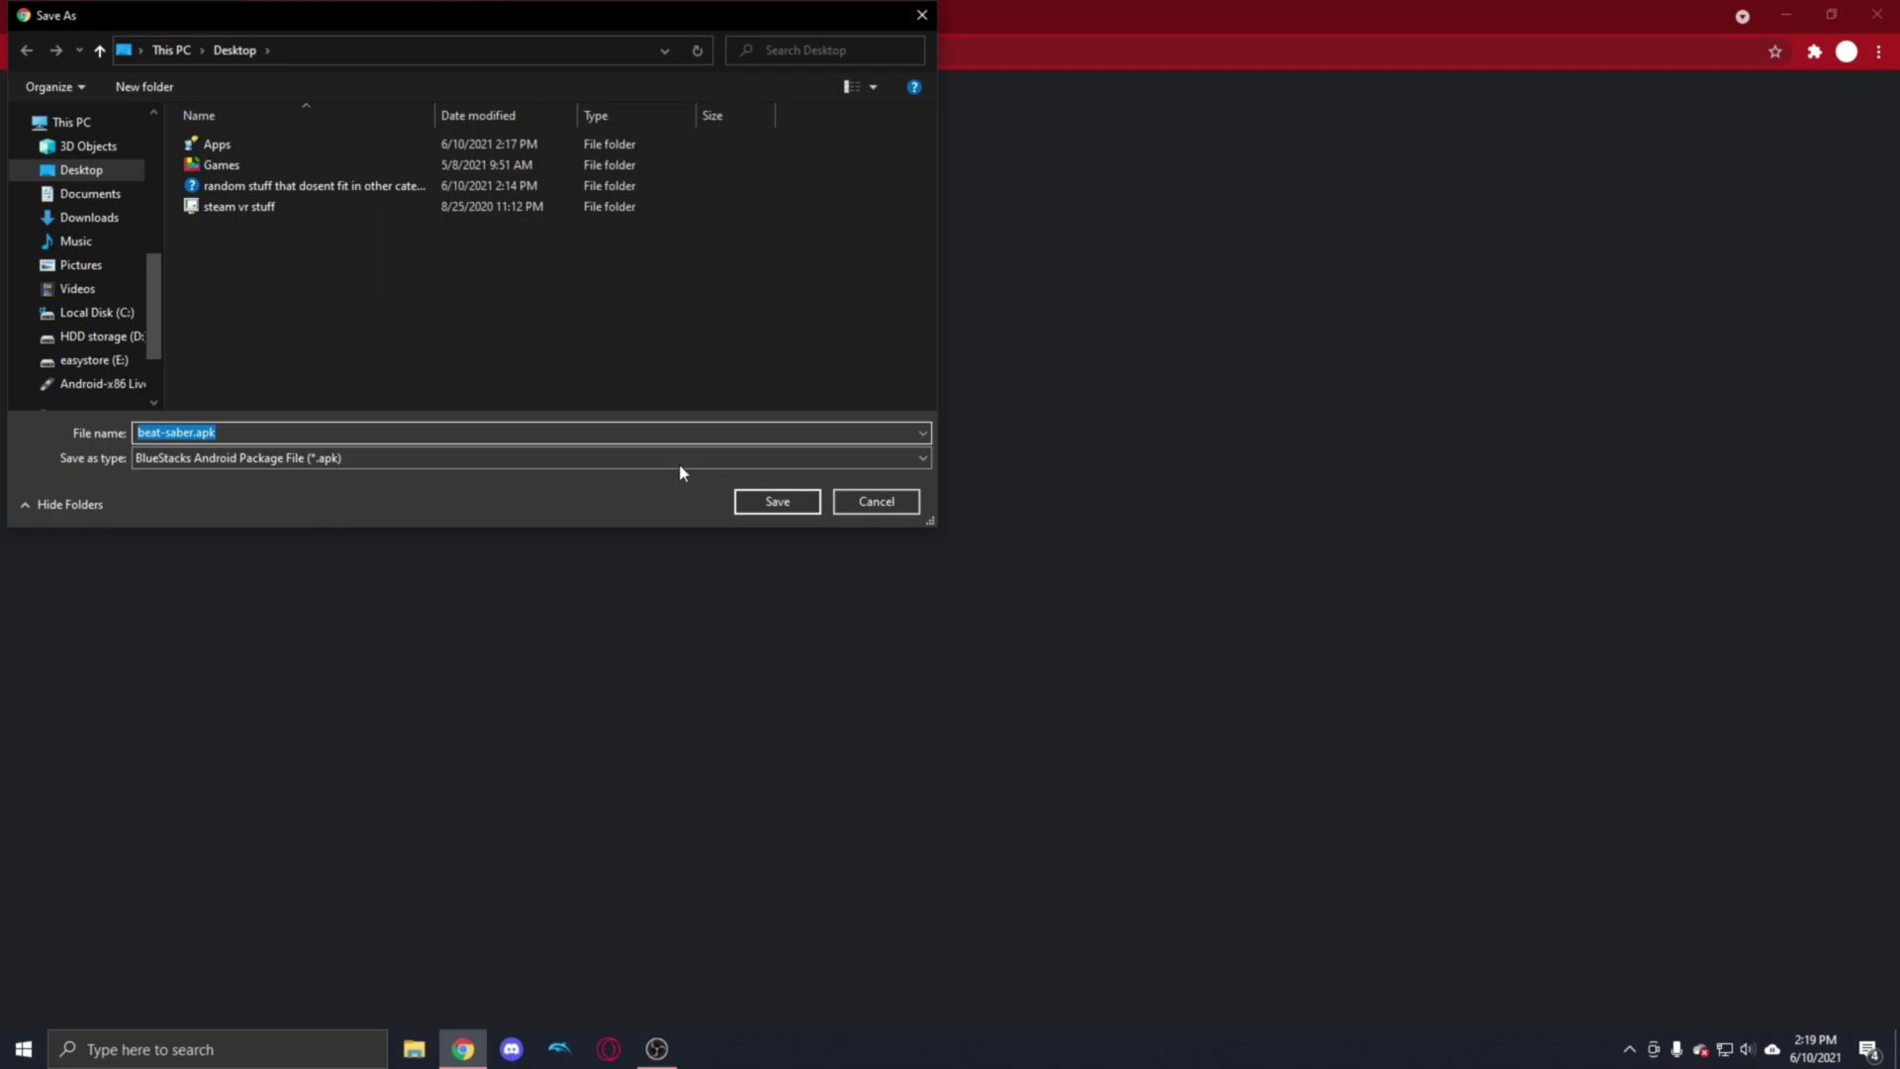
{"action": "left_click", "coordinate": [769, 501]}
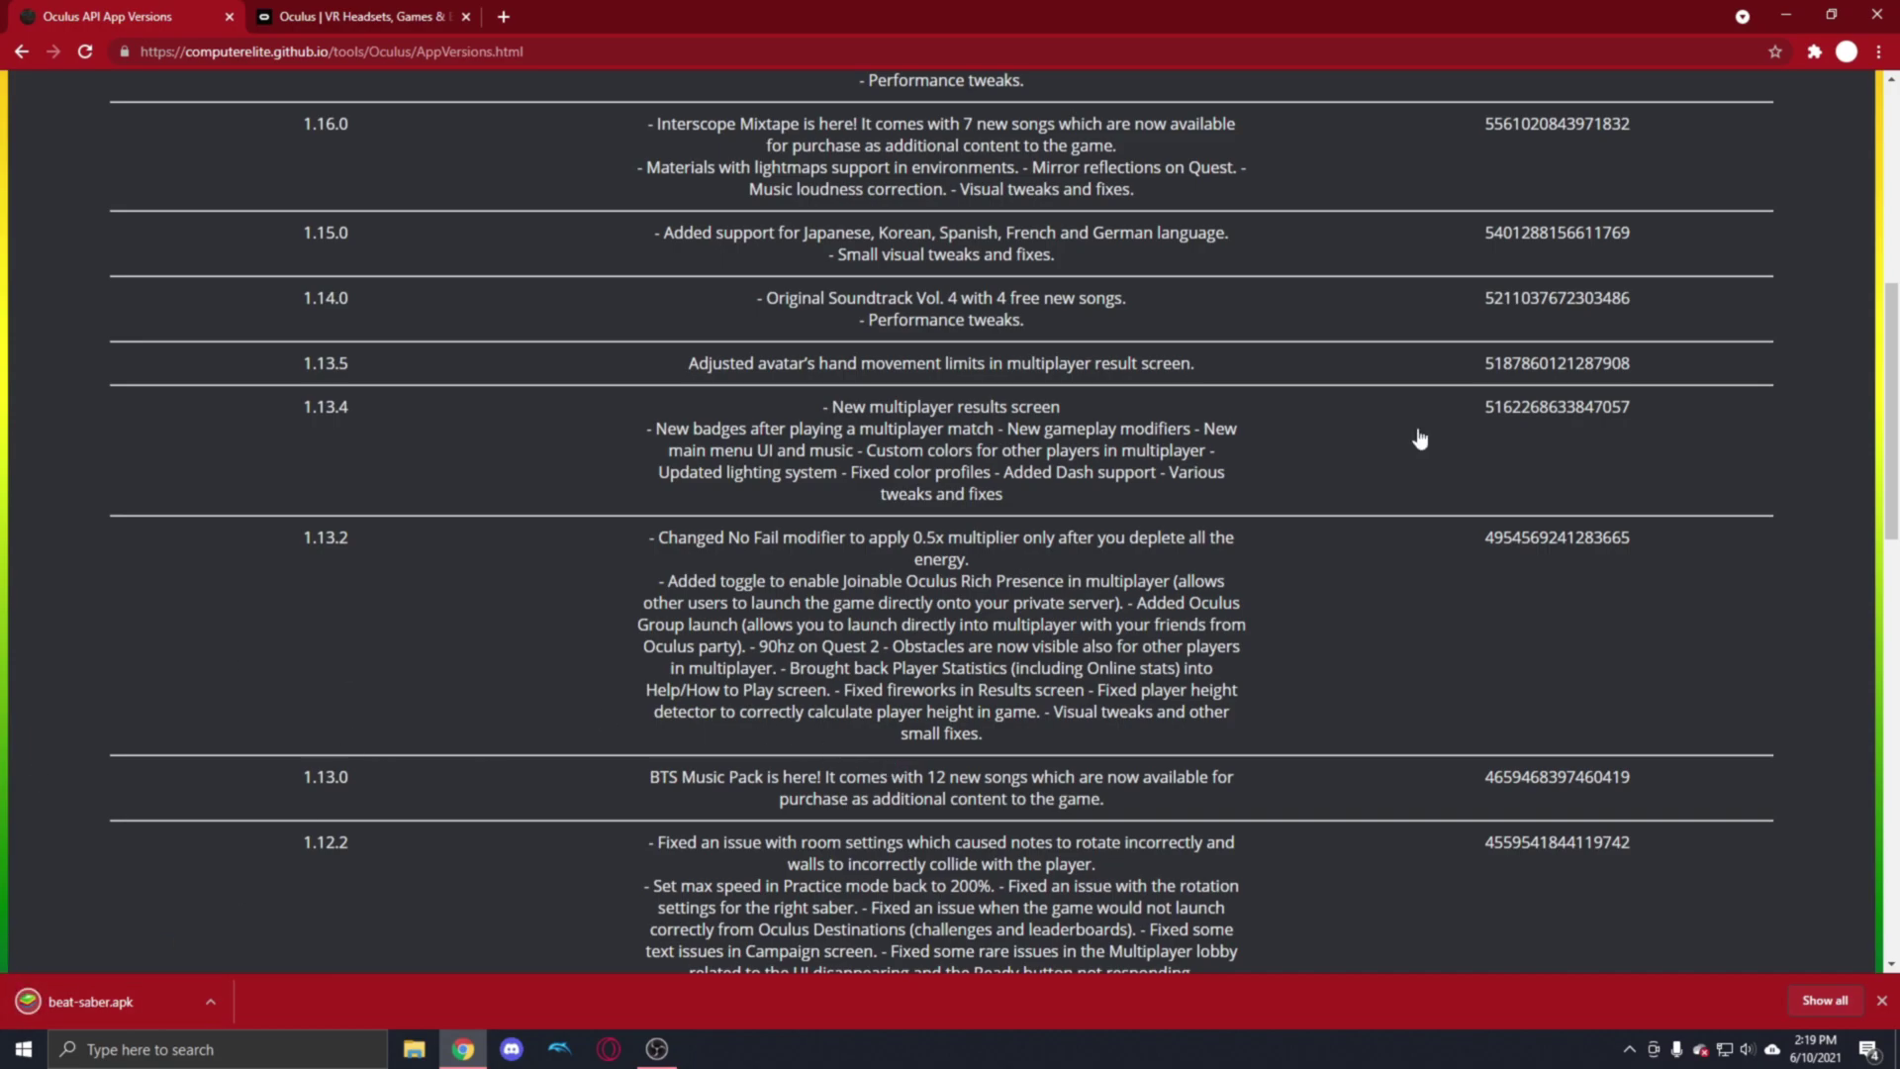
{"action": "left_click", "coordinate": [1866, 14]}
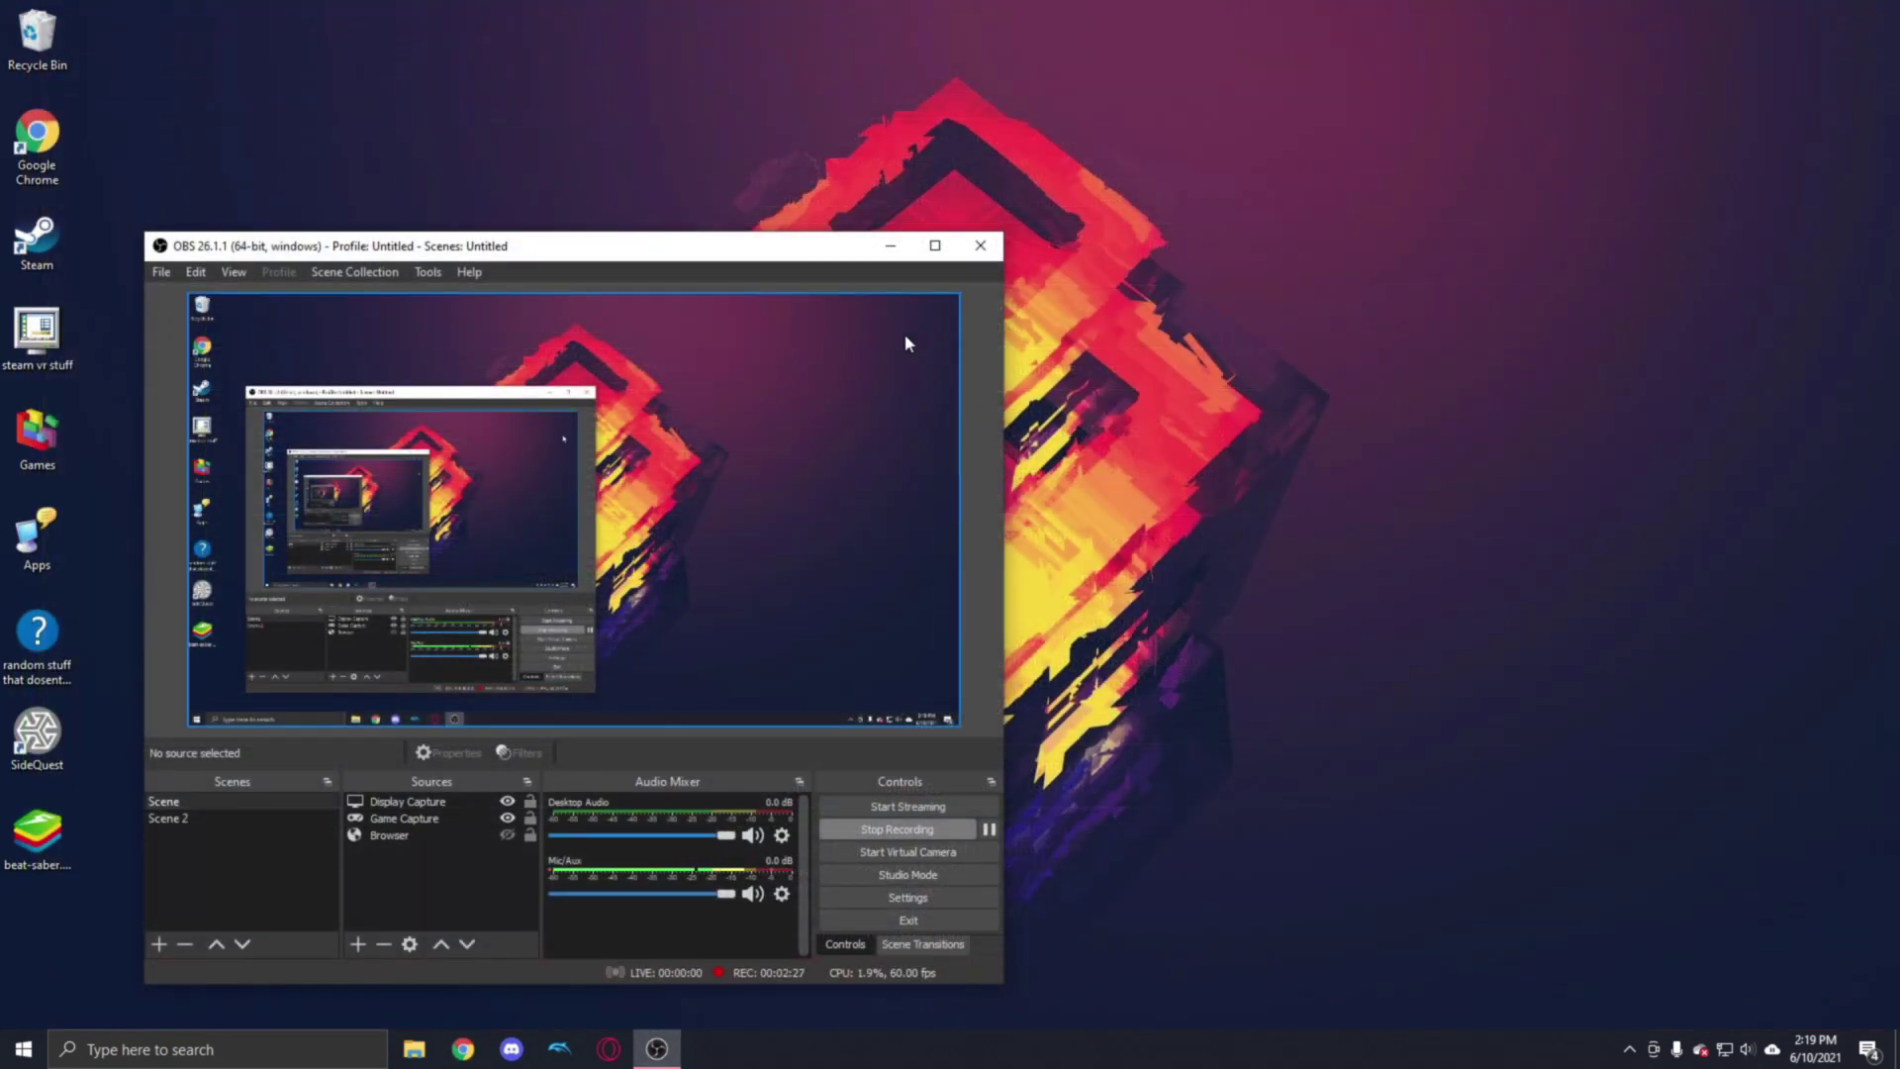
{"action": "left_click", "coordinate": [887, 248]}
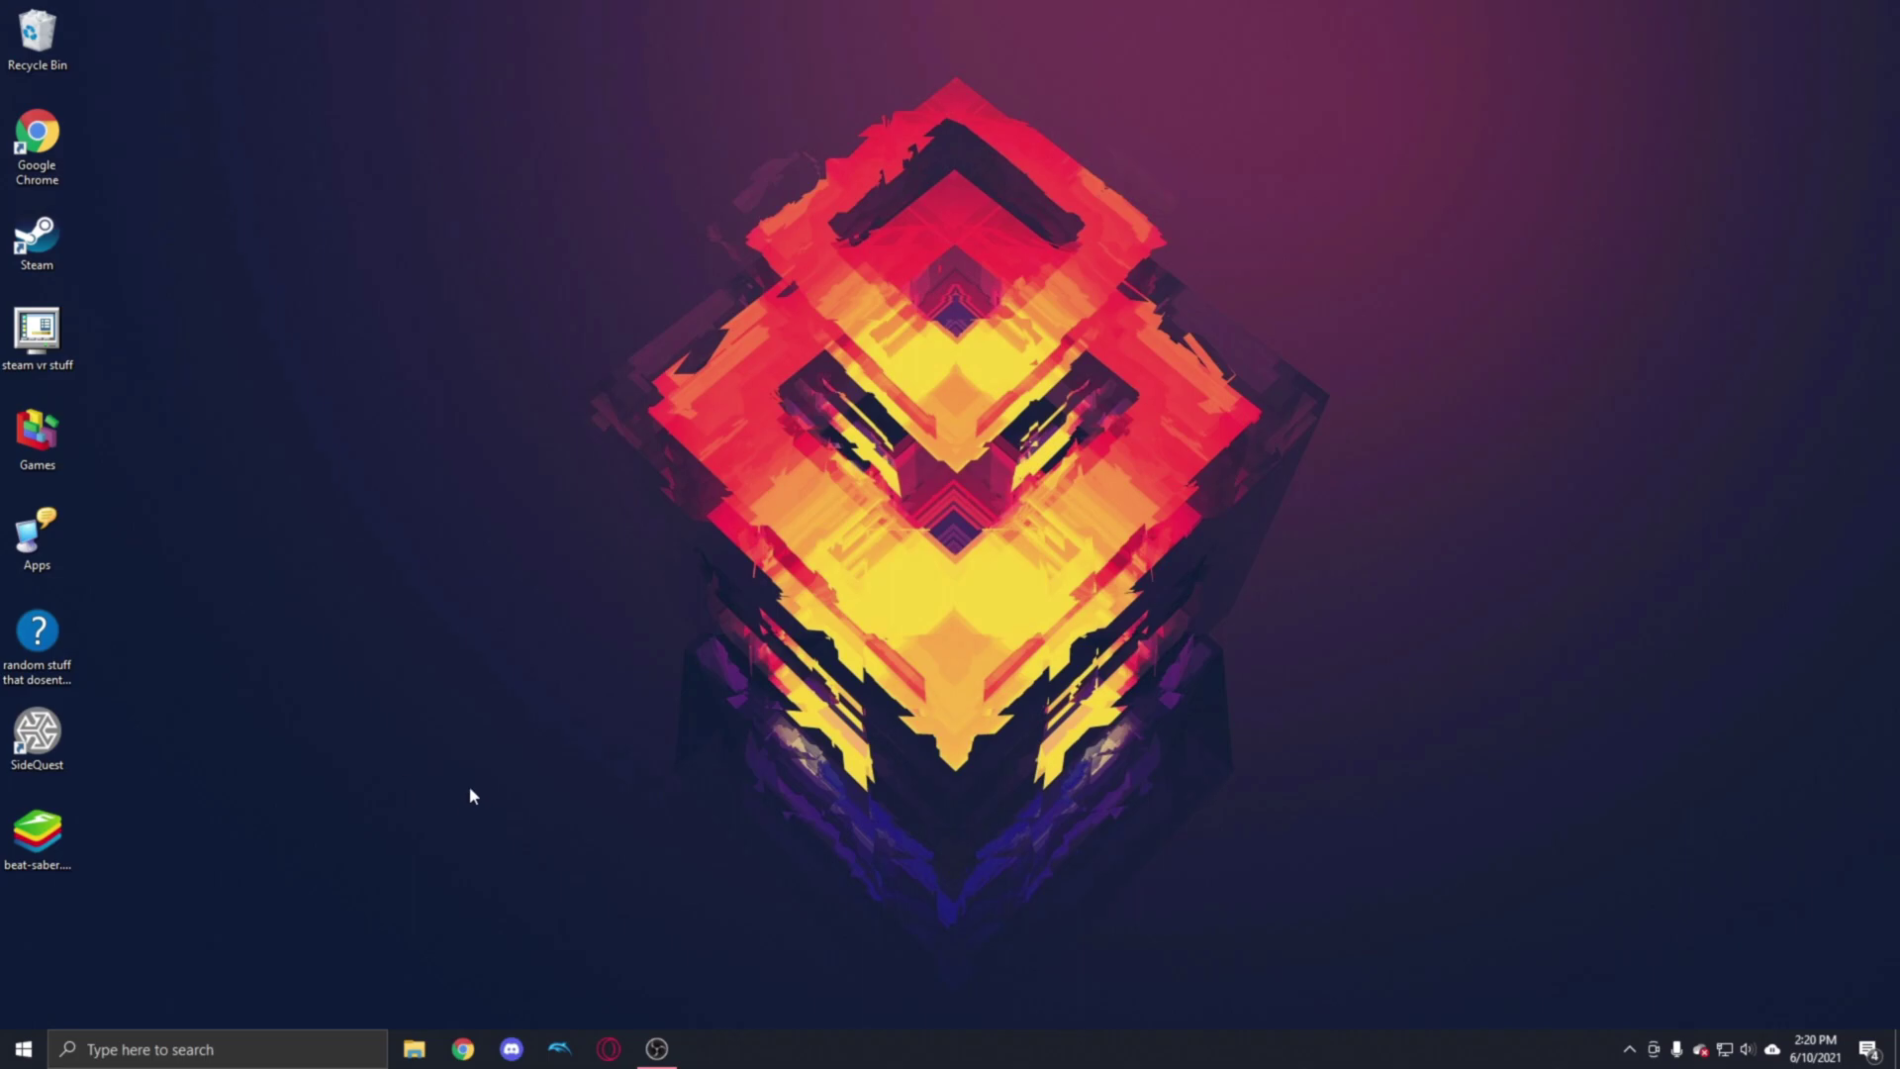
Step: Launch SideQuest from the desktop and select the beat-saber.apk icon
{"action": "double_click", "coordinate": [37, 735]}
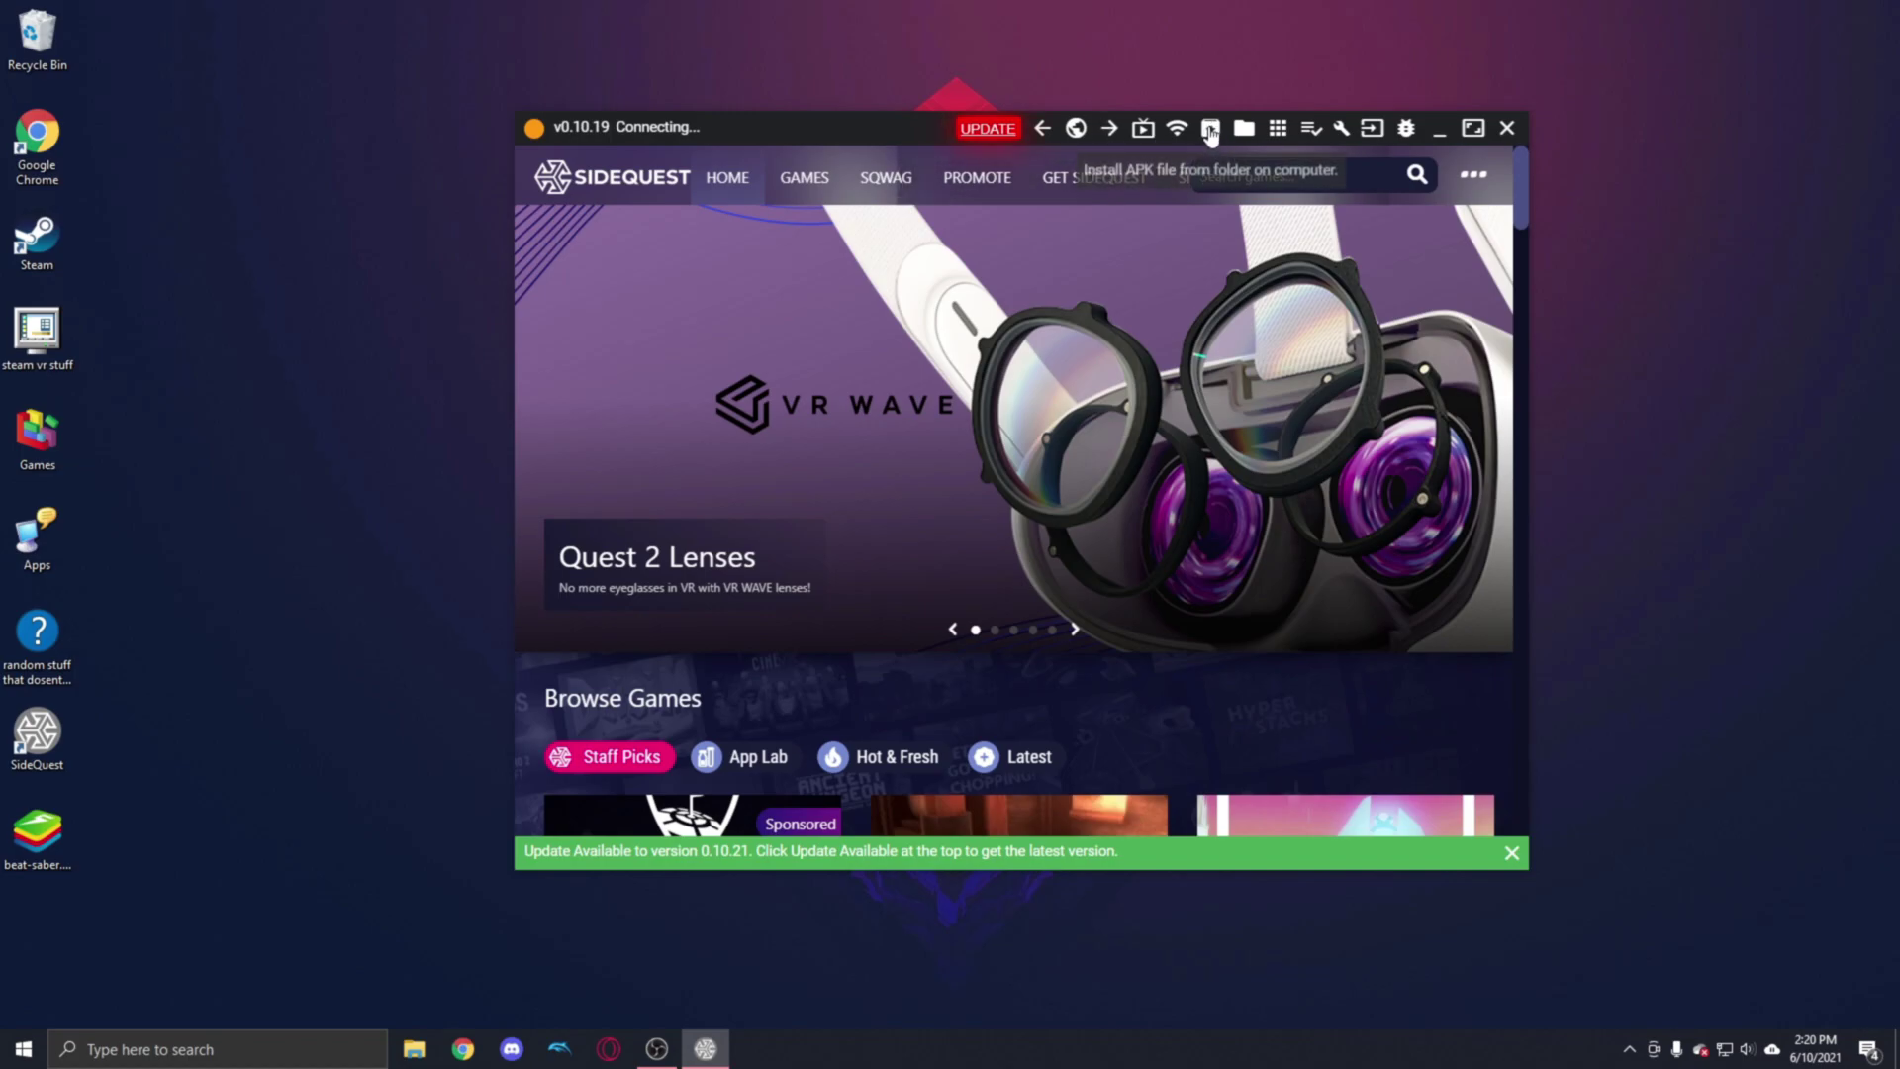
{"action": "left_click", "coordinate": [37, 835]}
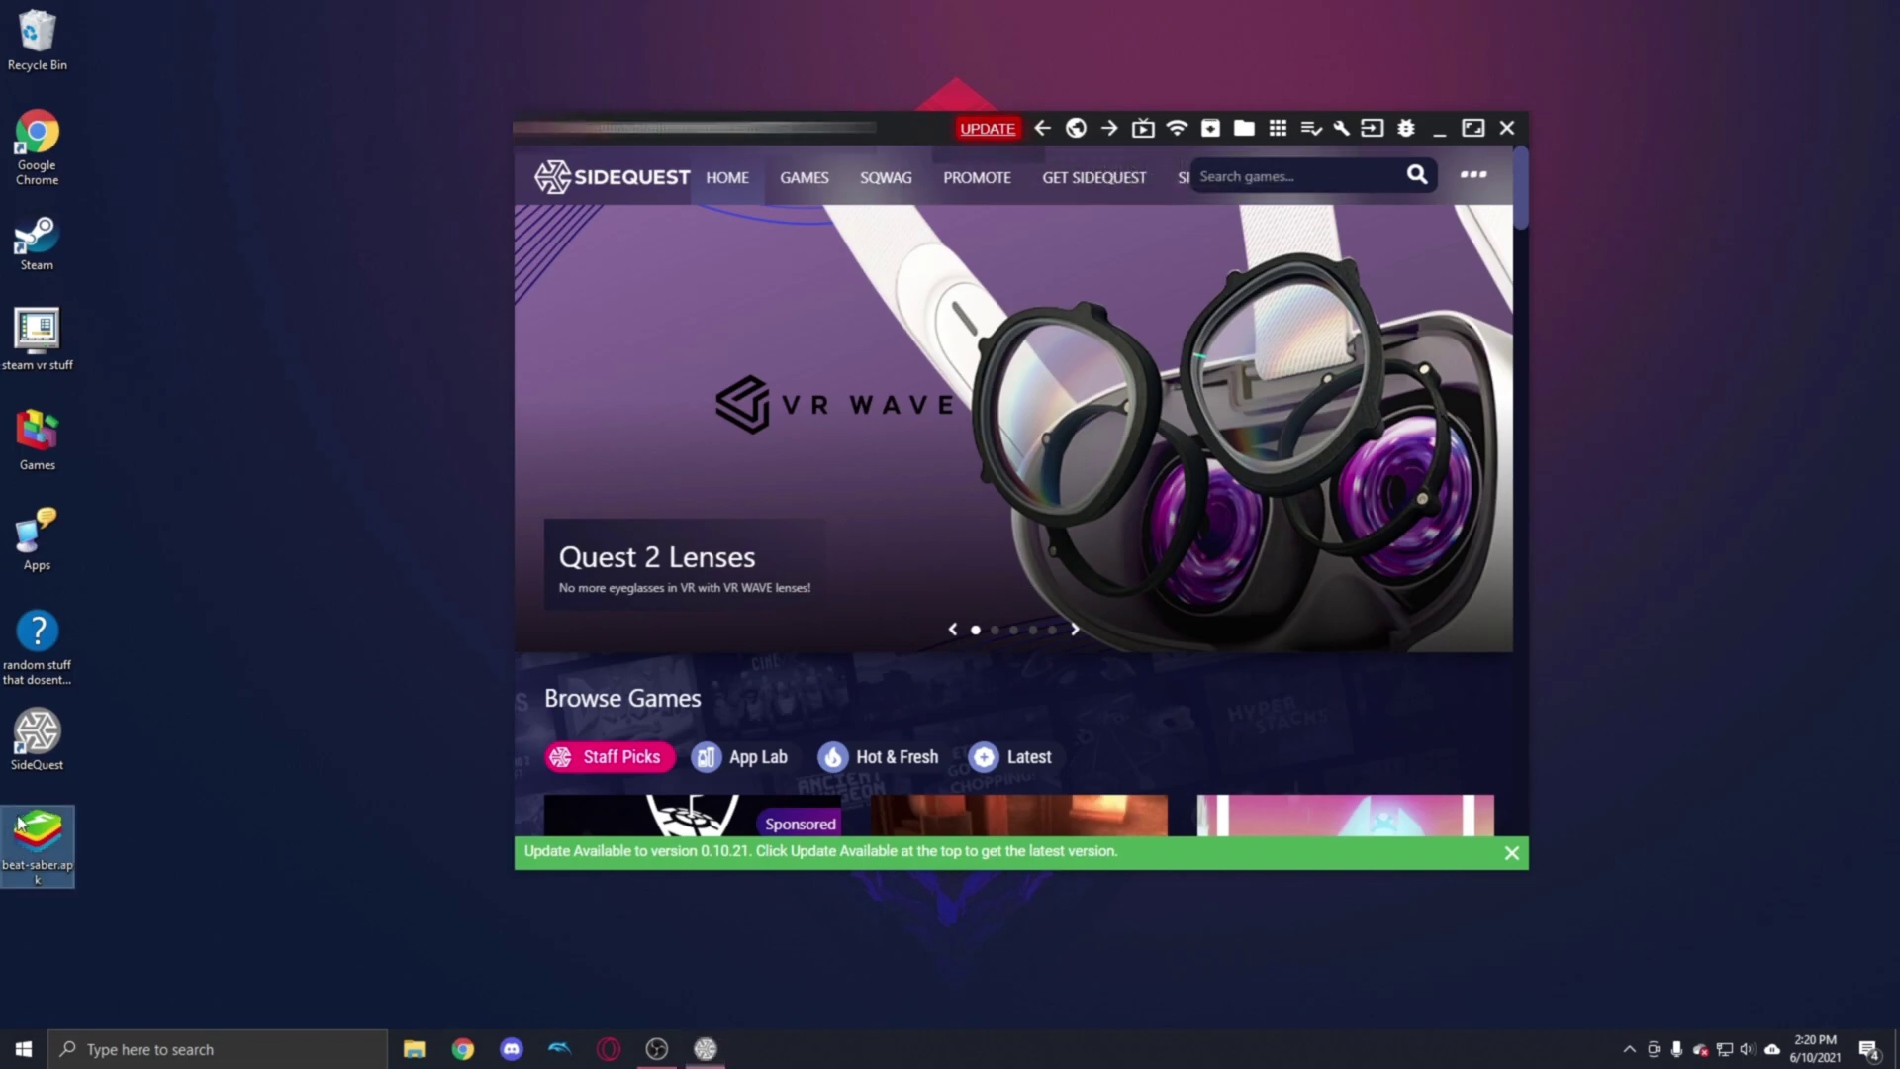